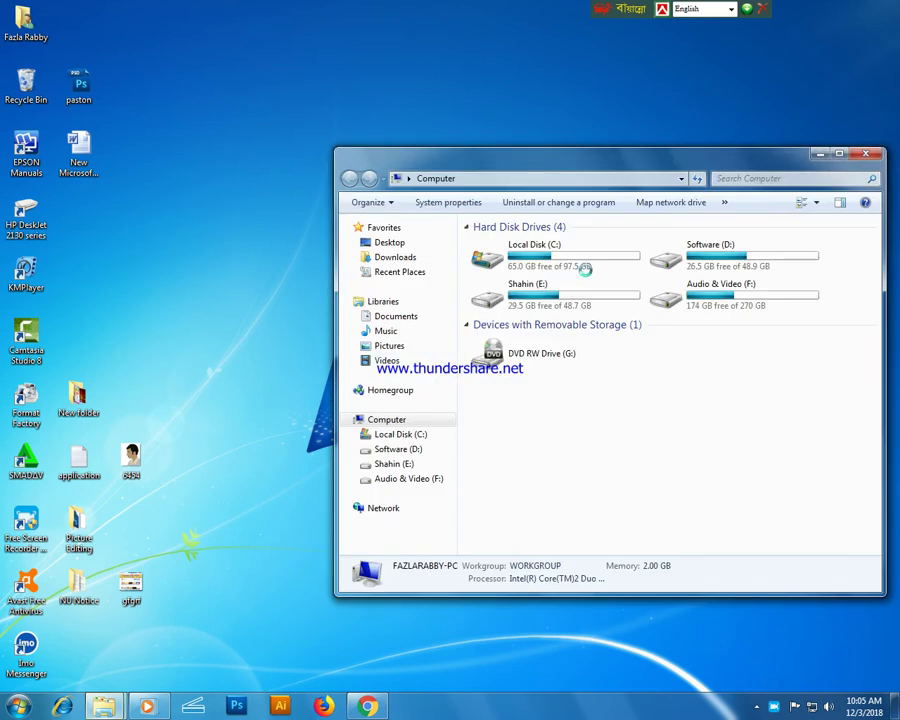
- Open the Education folder inside the link folder on the E: drive
drag(619, 165, 453, 113)
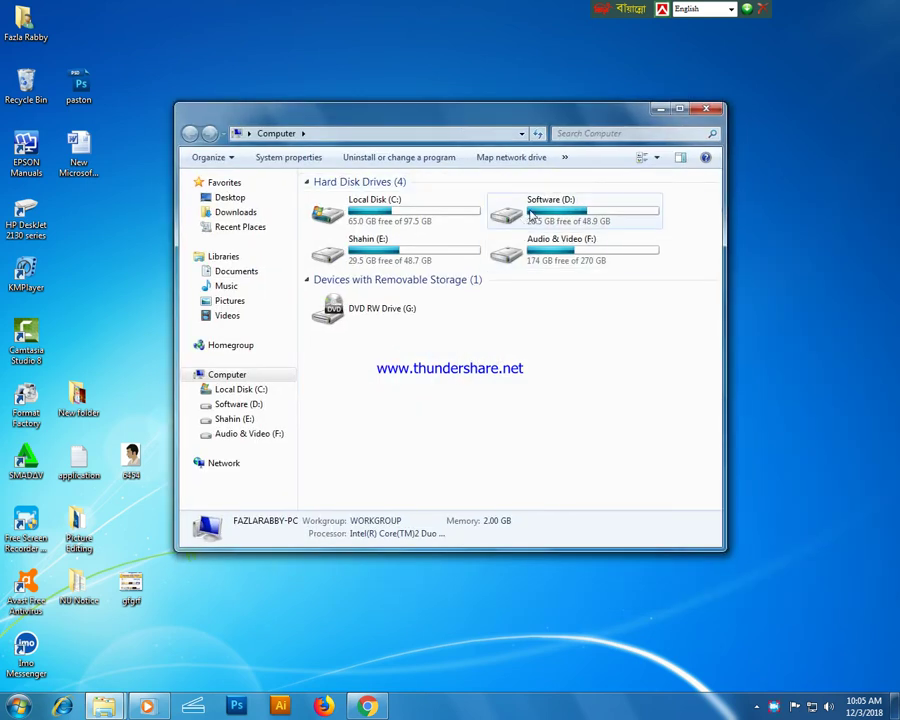
double_click(376, 262)
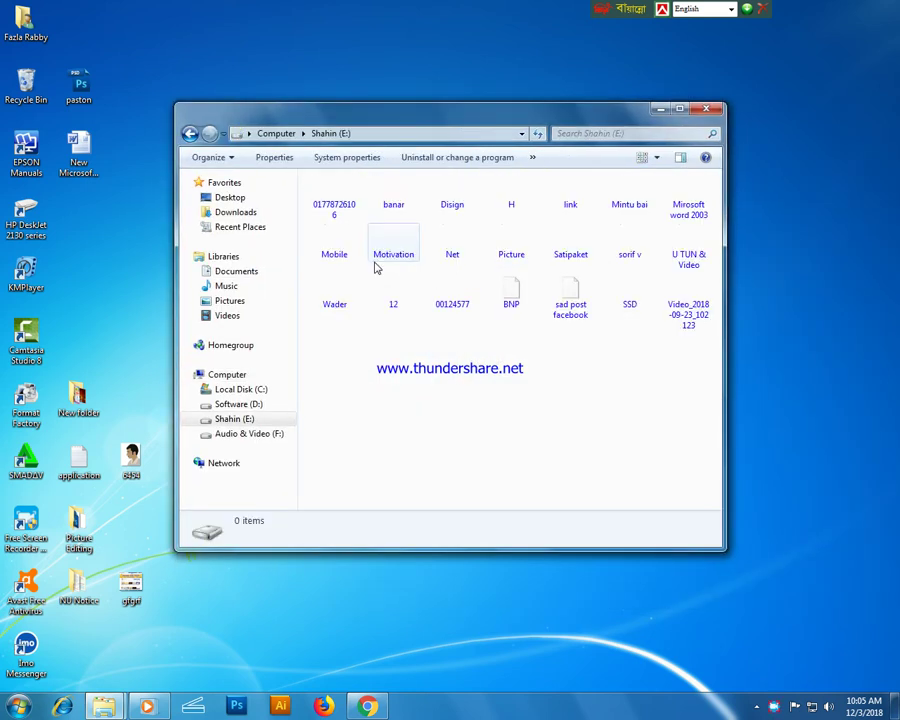
double_click(624, 195)
click(190, 135)
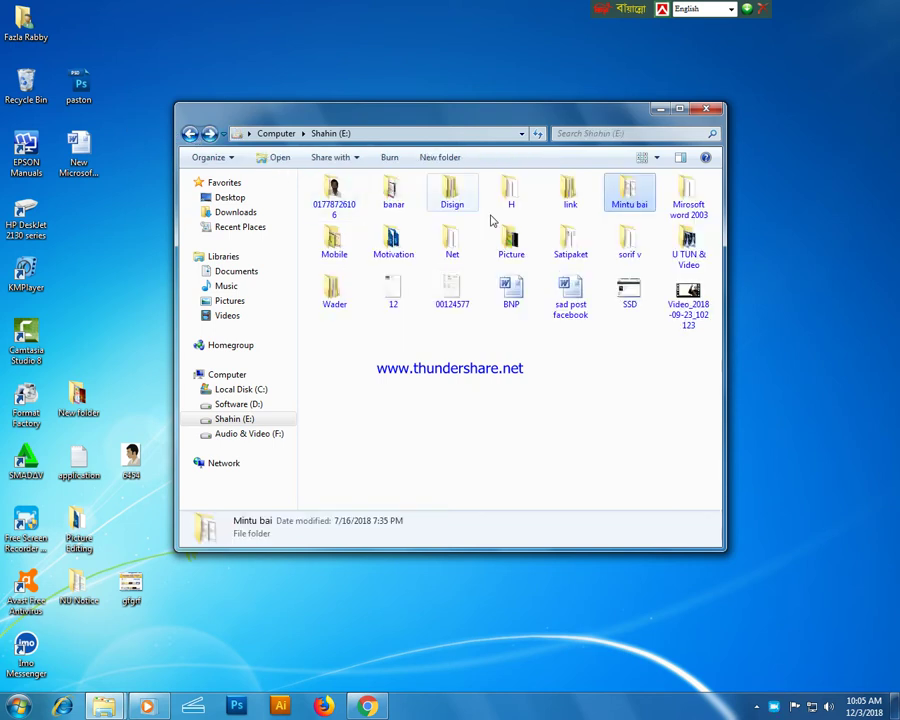
double_click(573, 205)
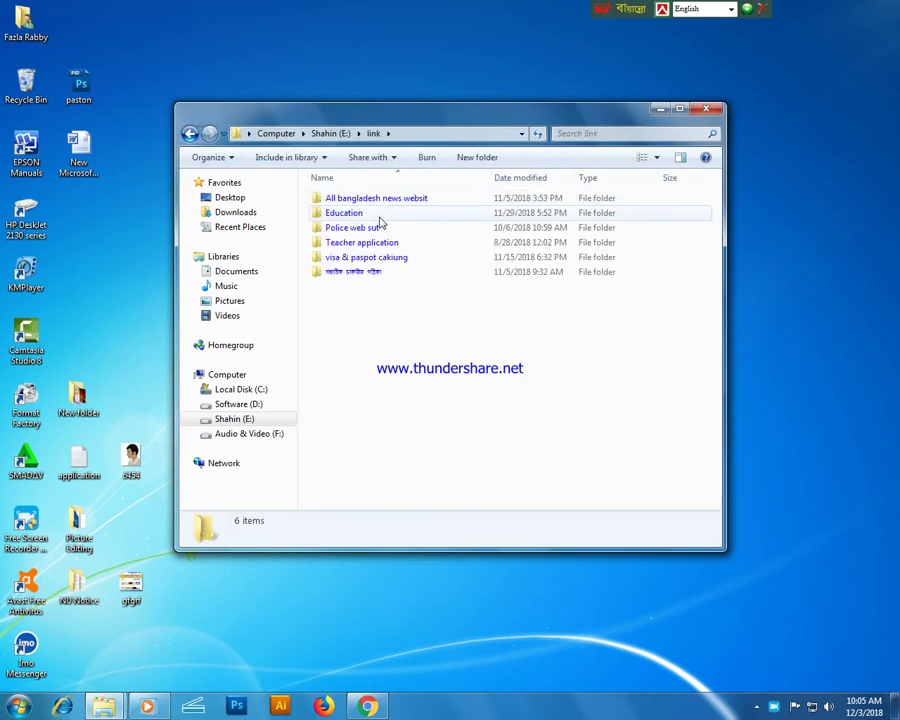
double_click(376, 219)
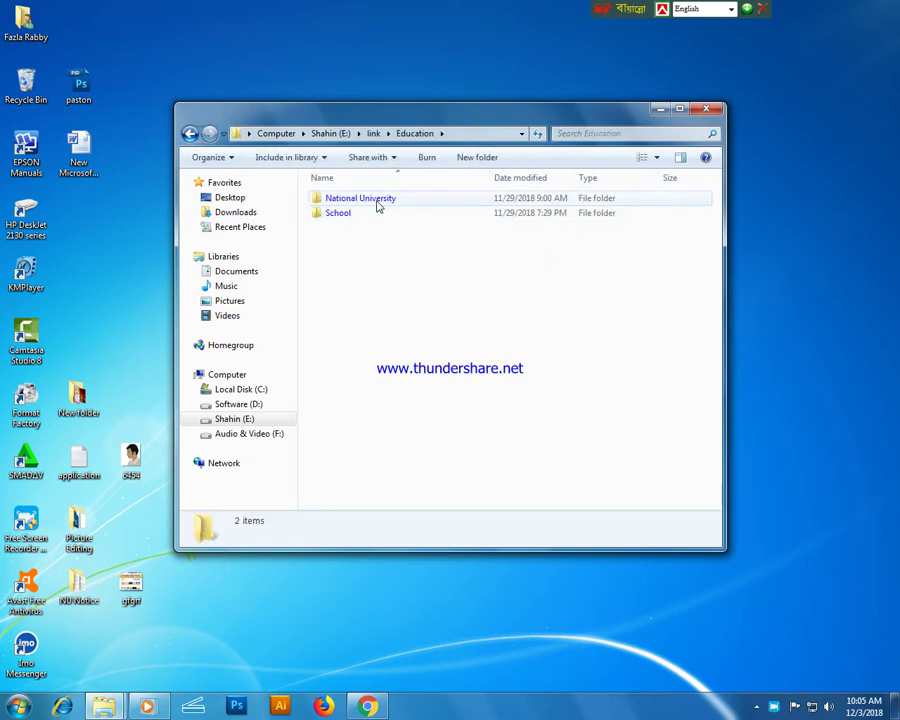
- Browse the School folder to HaiSchool Admissin websit and open the text document stored there
double_click(377, 202)
click(190, 134)
double_click(348, 214)
double_click(379, 200)
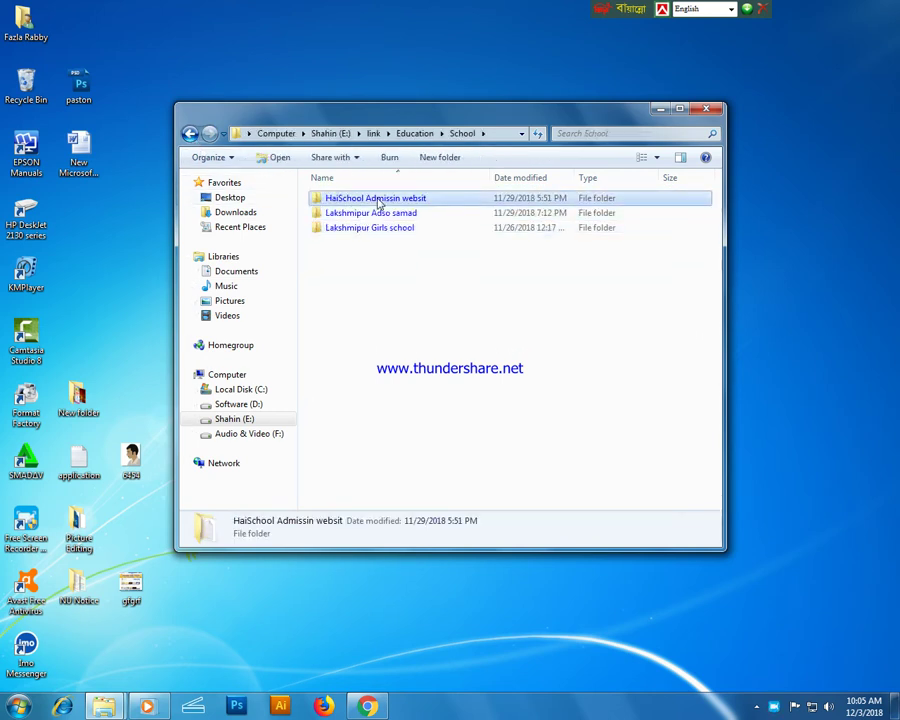
click(395, 202)
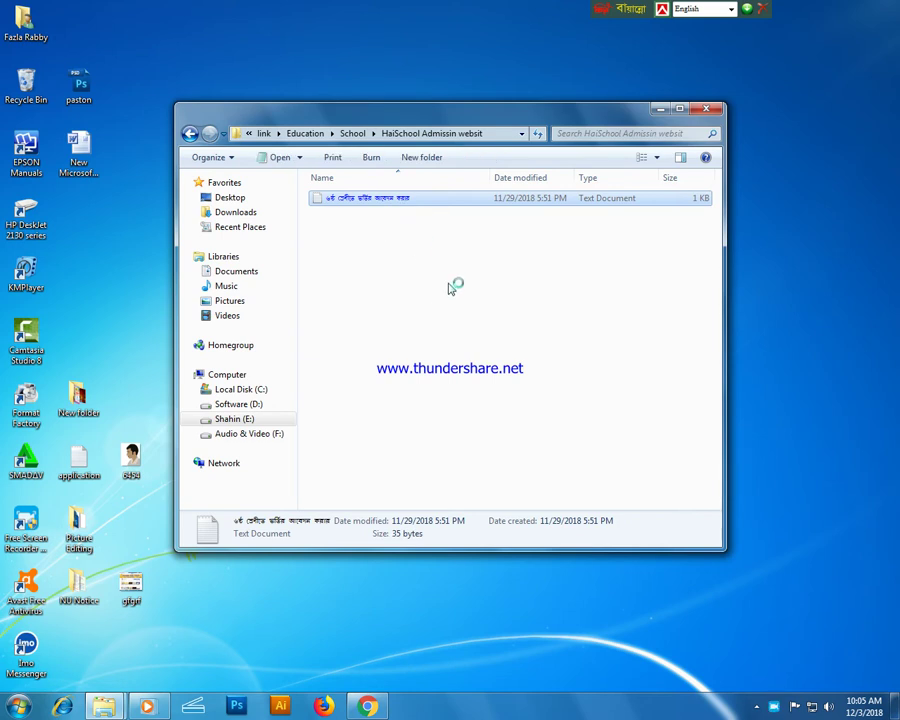
drag(426, 119, 280, 120)
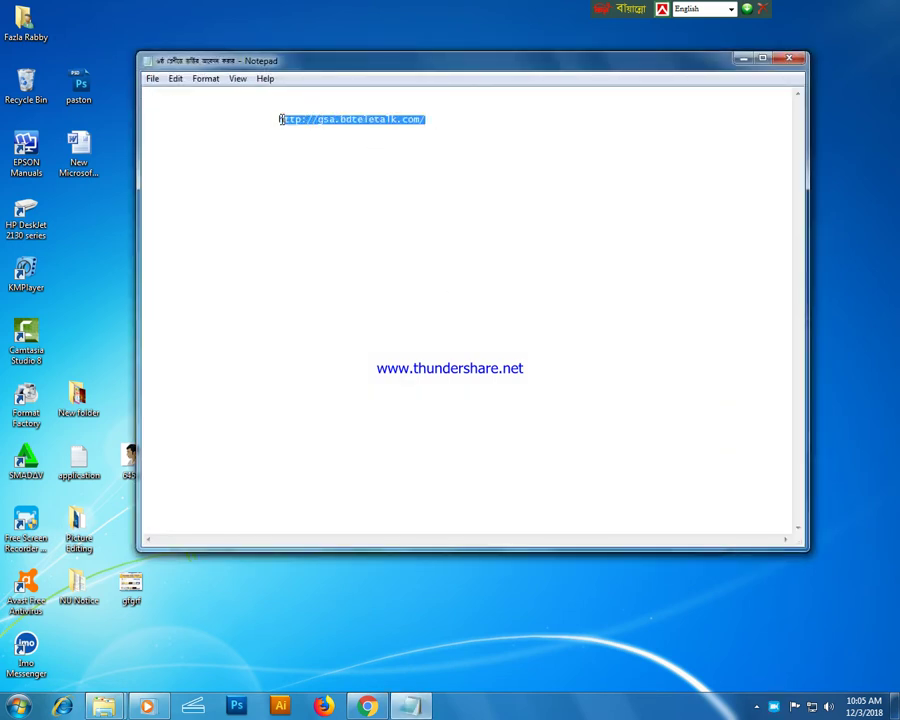
right_click(354, 128)
click(386, 171)
key(alt+F4)
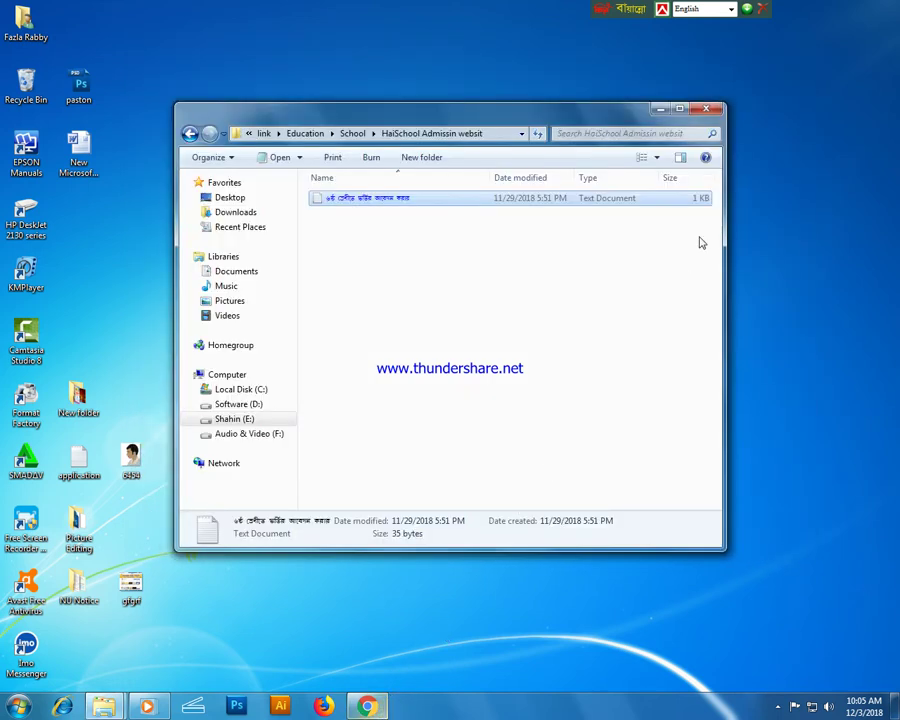
key(alt+F4)
key(alt+Tab)
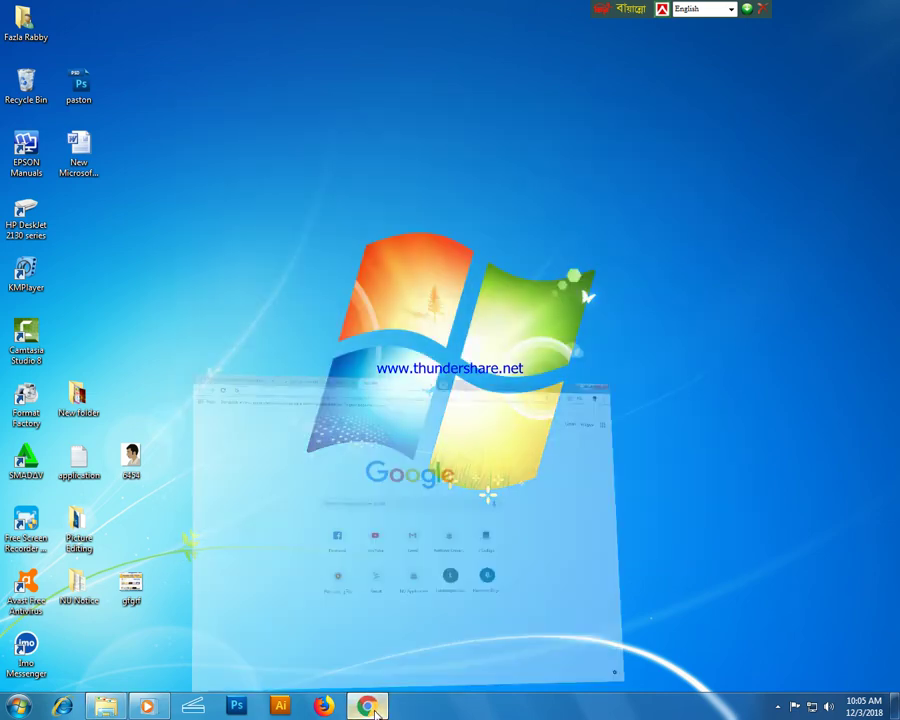
right_click(324, 38)
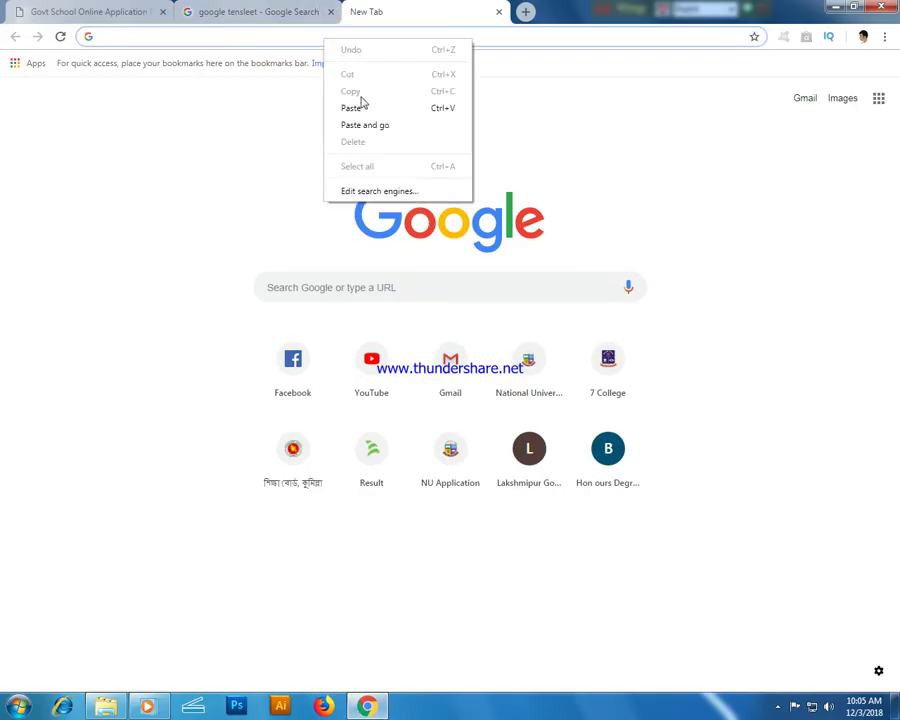
click(363, 106)
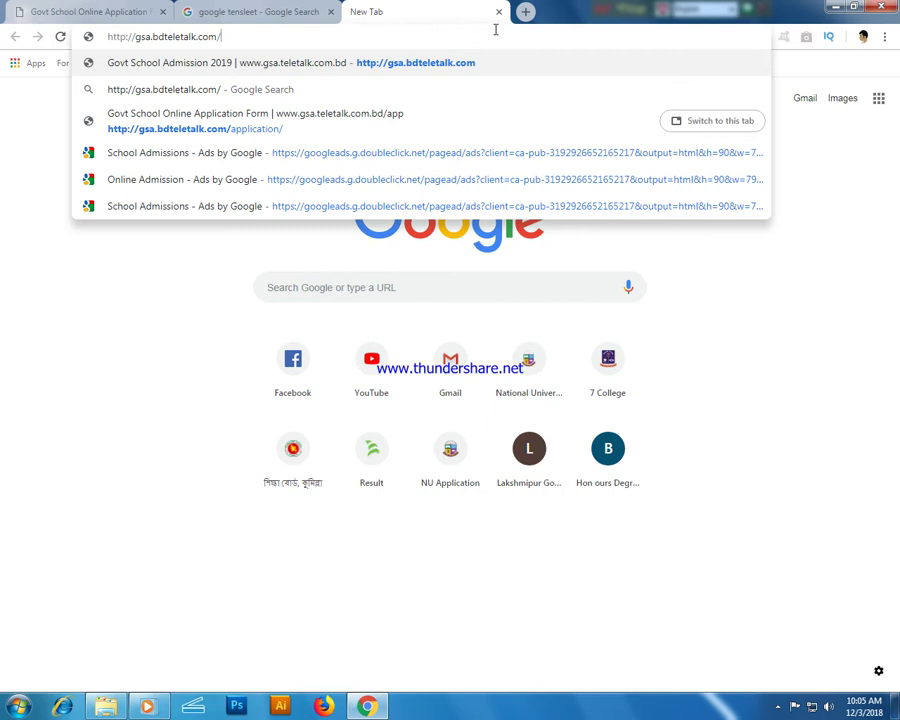
key(Return)
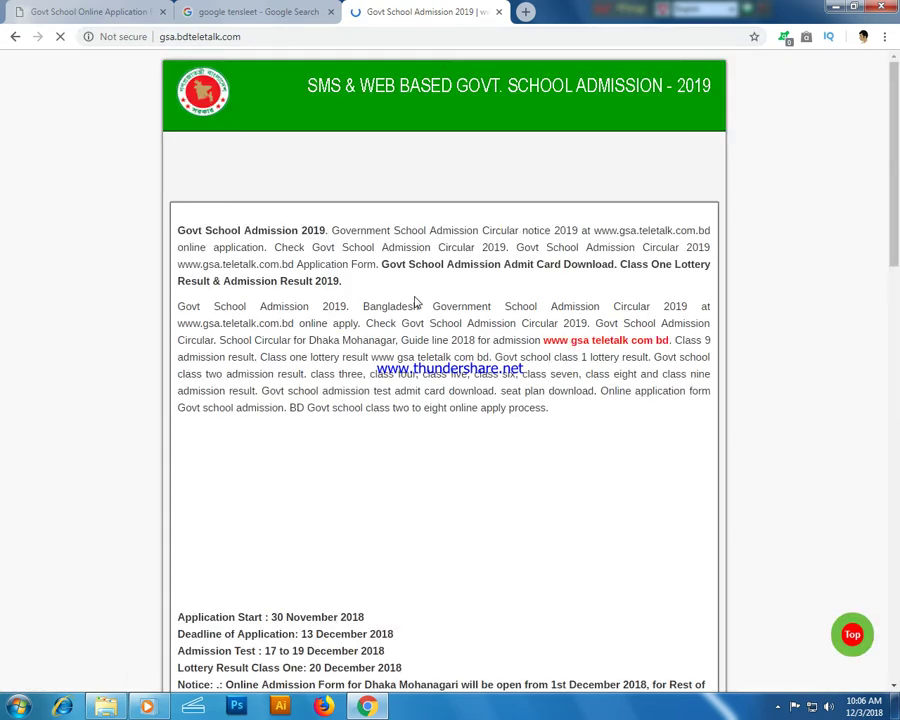
- Open the Student Application Form page and bring its division selection into view
scroll(414, 298, down, 3)
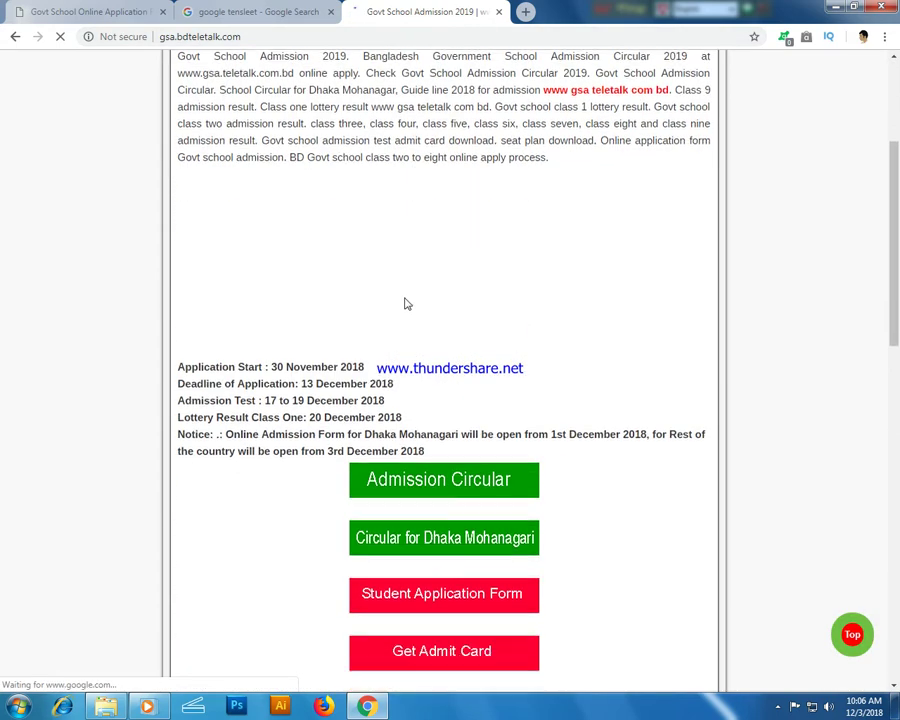
click(417, 566)
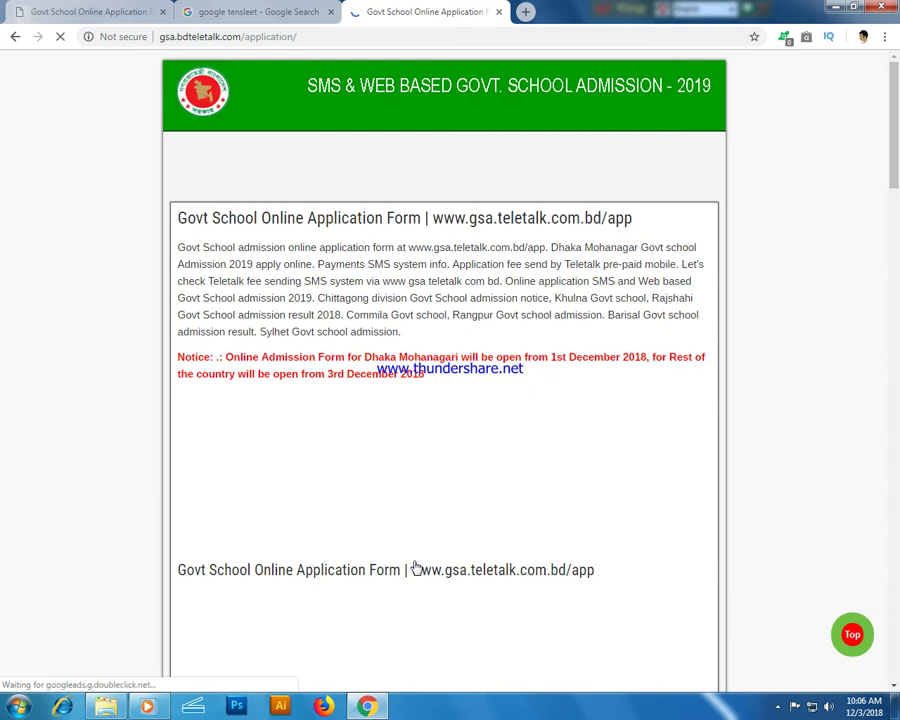
scroll(285, 162, down, 1)
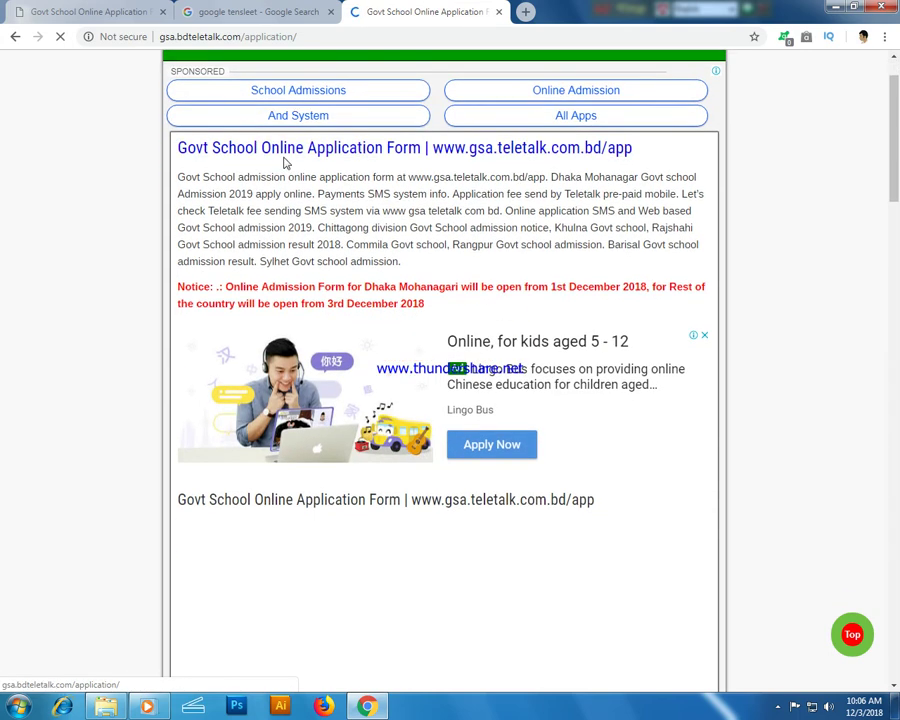
scroll(292, 180, down, 3)
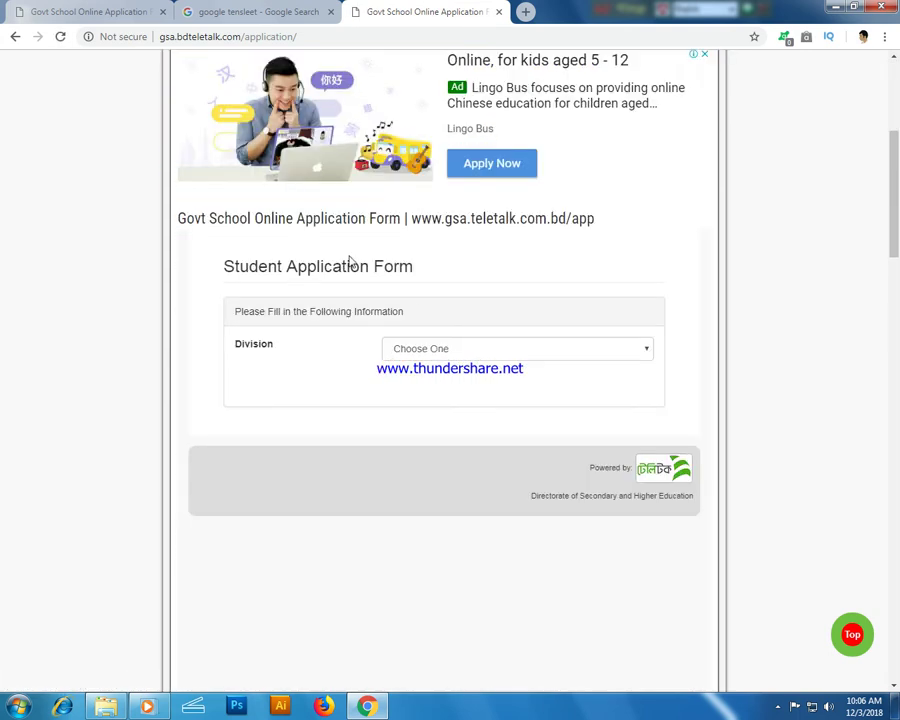
- Set the division to CHITTAGONG, the district to LUXMIPUR and the thana to LUXMIPUR SADAR
click(480, 350)
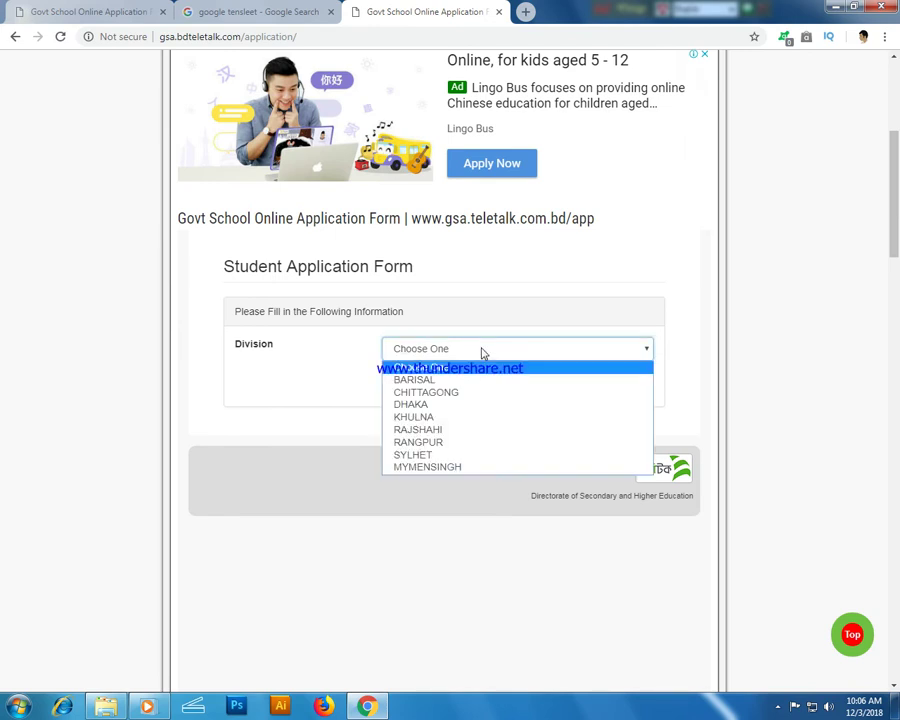
click(459, 394)
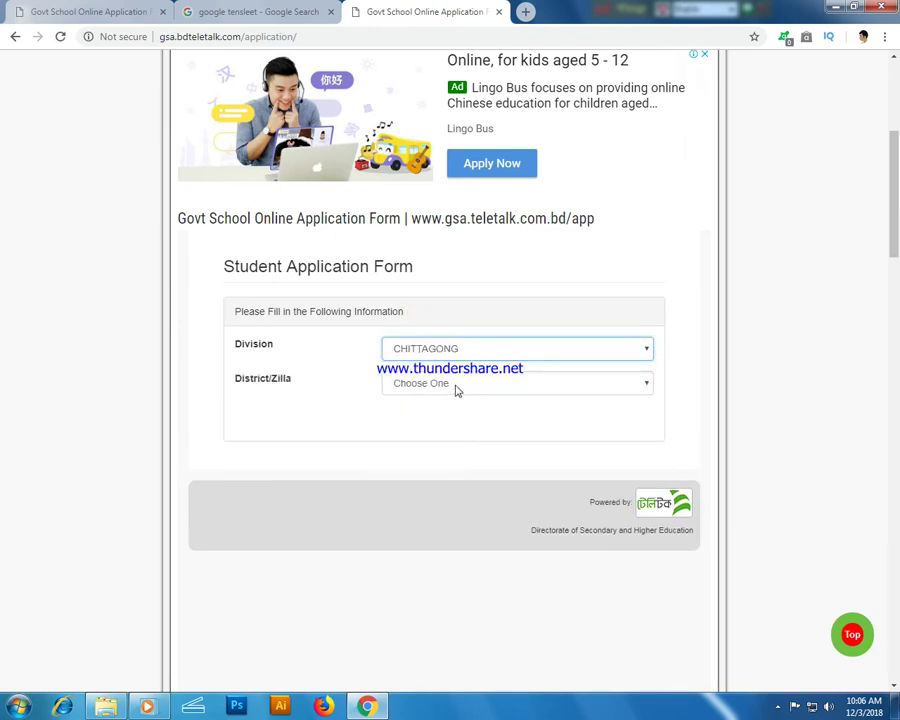
click(455, 390)
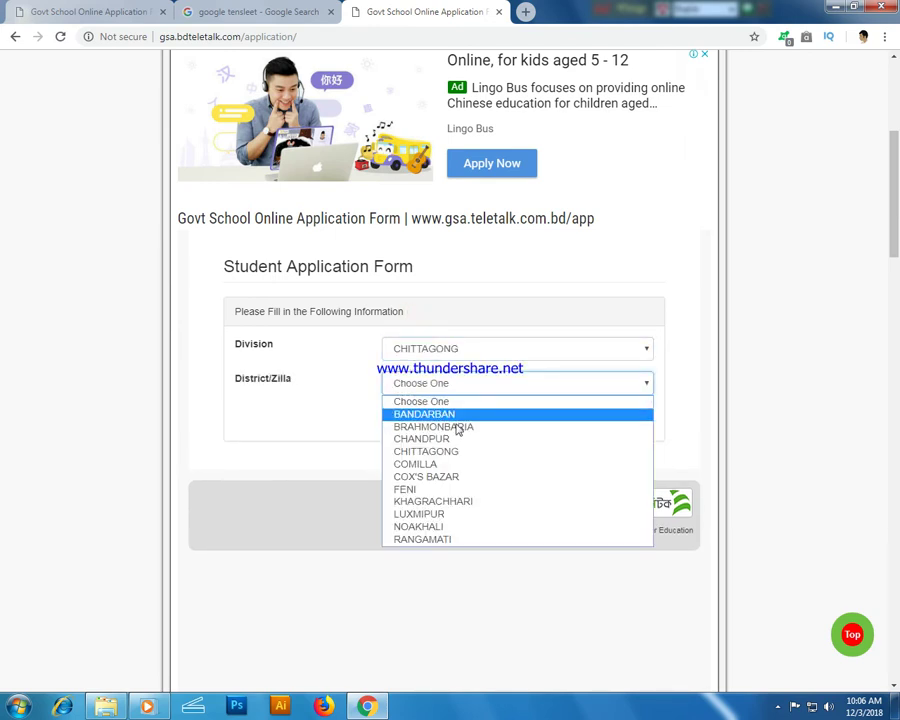
click(446, 514)
click(477, 418)
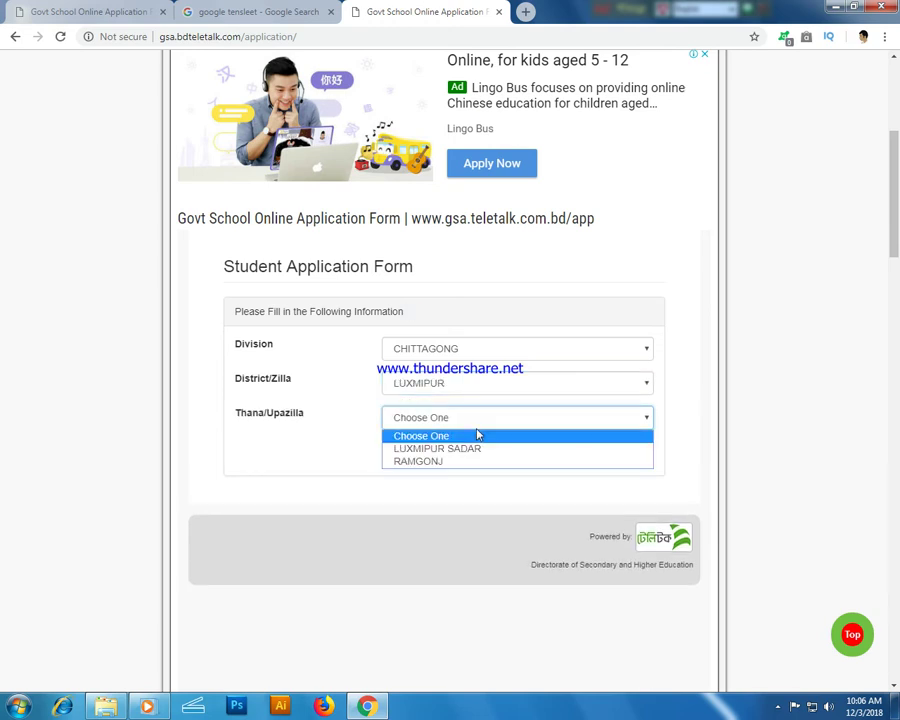
click(470, 449)
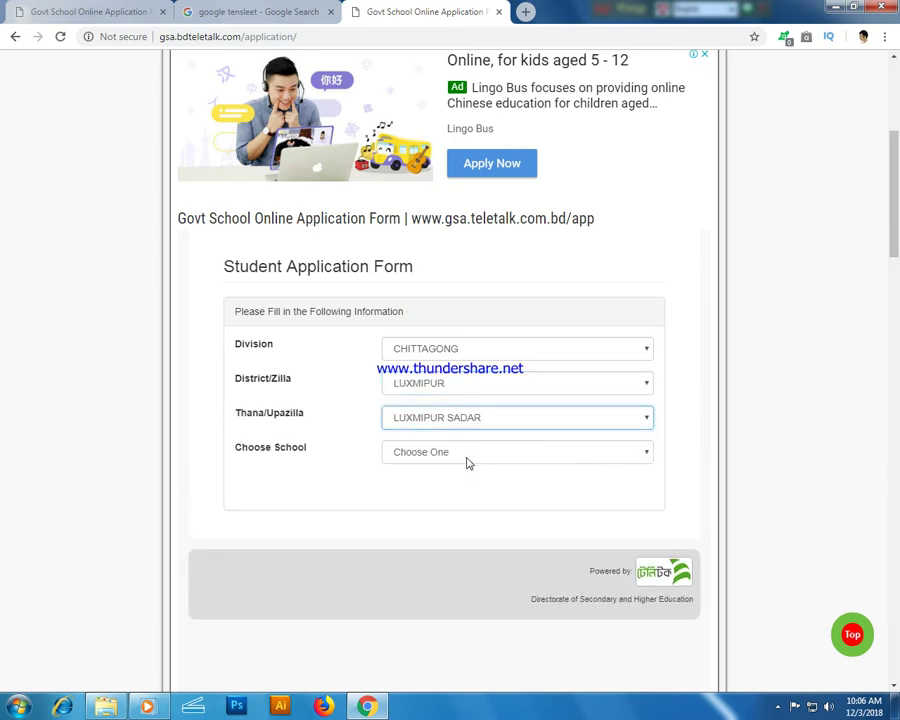
- Choose LAKSHMIPUR GOVT. GIRLS' HIGH SCHOOL and class Six, and open the student admission form
click(466, 462)
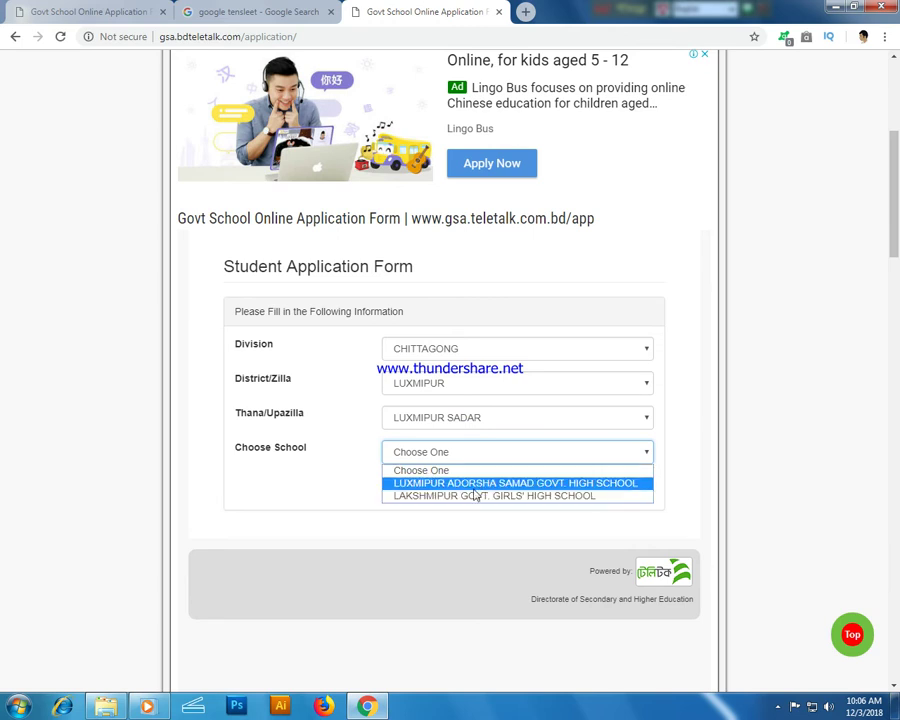
click(475, 494)
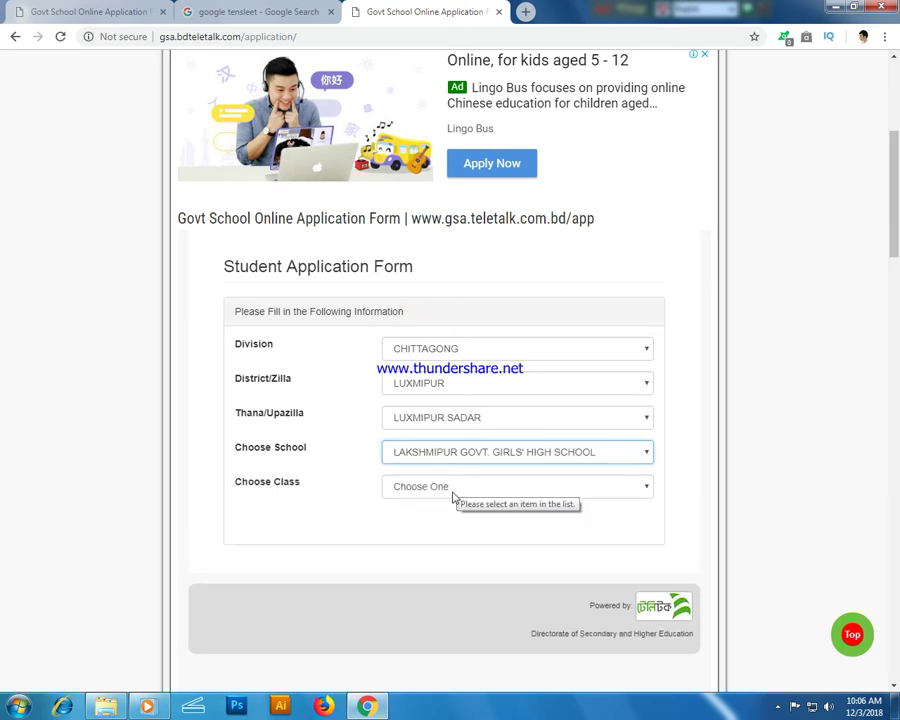
click(453, 490)
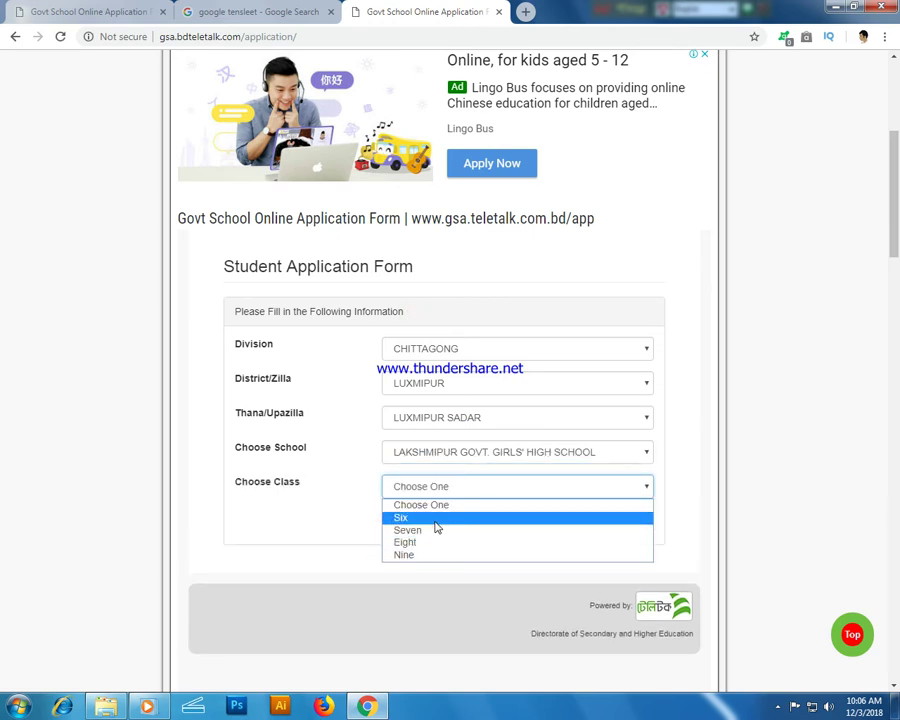
click(436, 520)
click(437, 552)
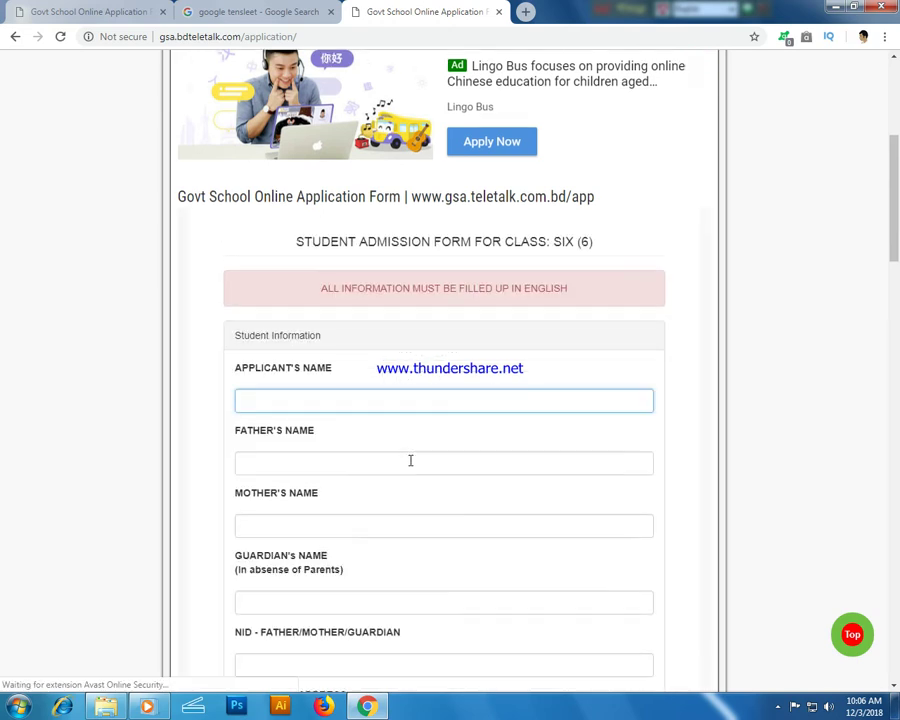
- Skim the blank admission form, close its tab and switch to the tab holding the partly filled application
scroll(410, 460, down, 6)
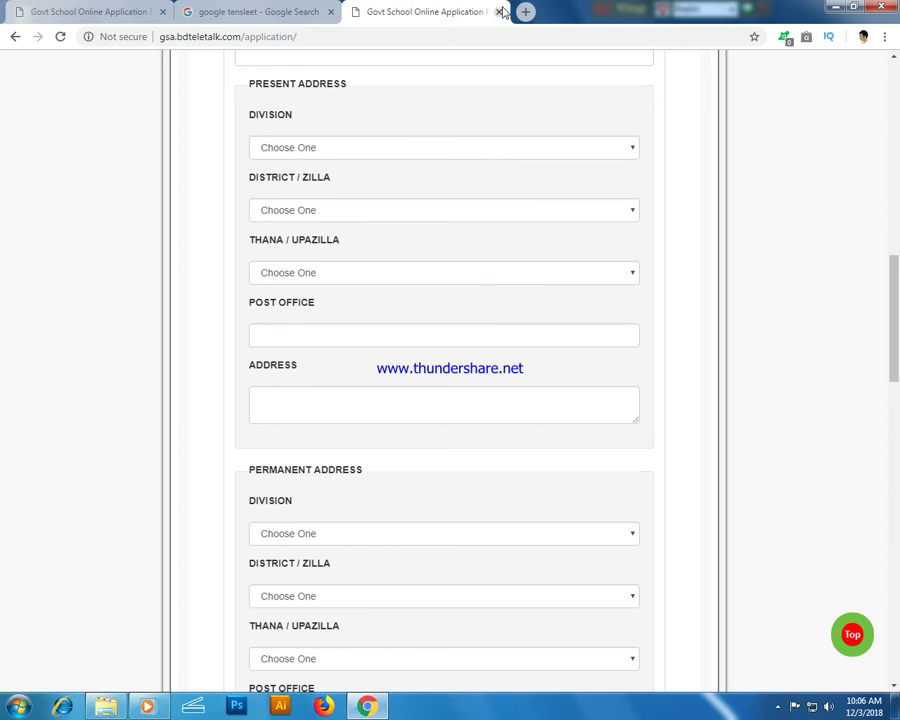
click(500, 11)
click(100, 11)
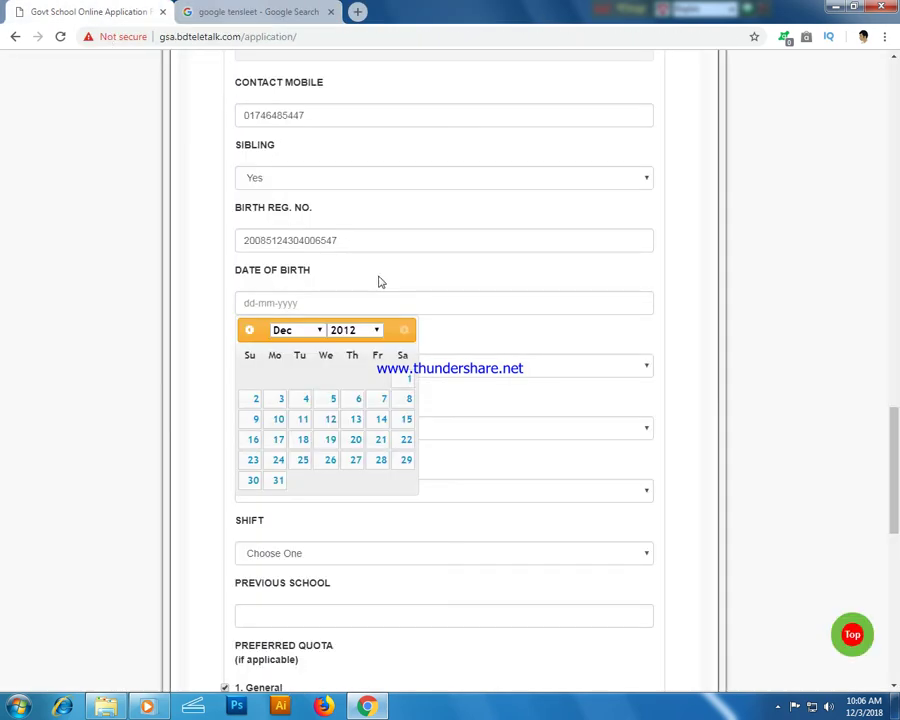
- Review the filled-in applicant and parent details, present and permanent addresses, and contact fields of the class Six admission form
scroll(336, 262, up, 3)
scroll(336, 262, up, 10)
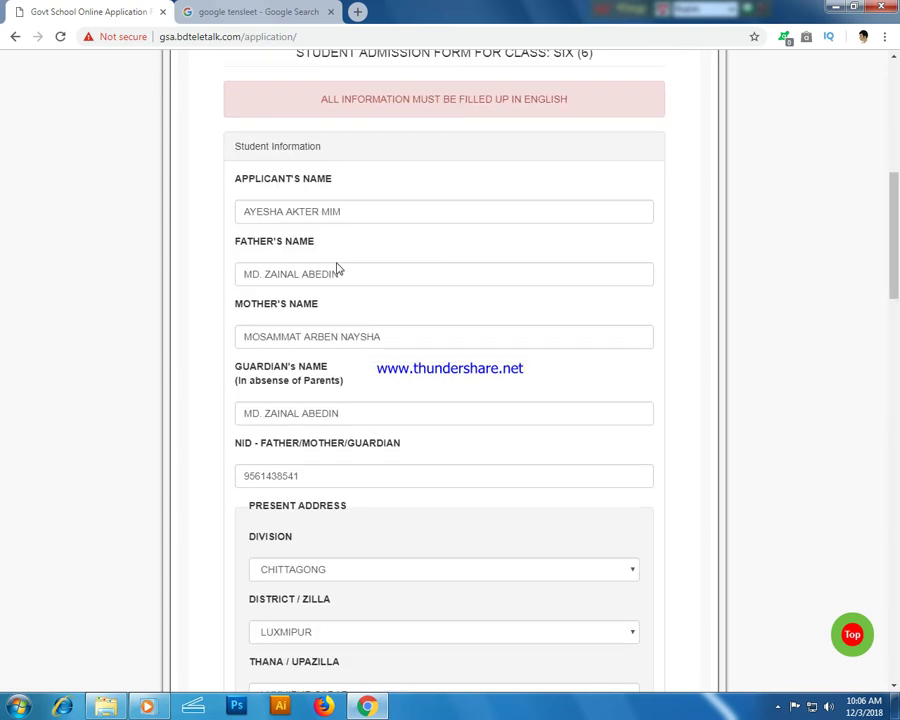
scroll(338, 268, up, 2)
scroll(336, 270, down, 2)
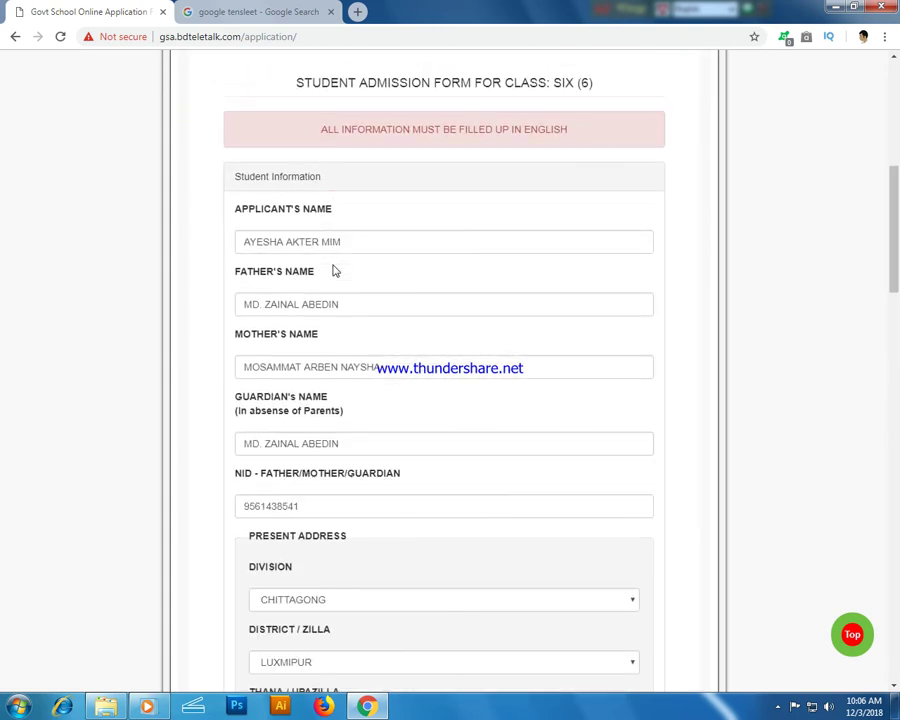
scroll(334, 266, up, 1)
scroll(334, 273, down, 1)
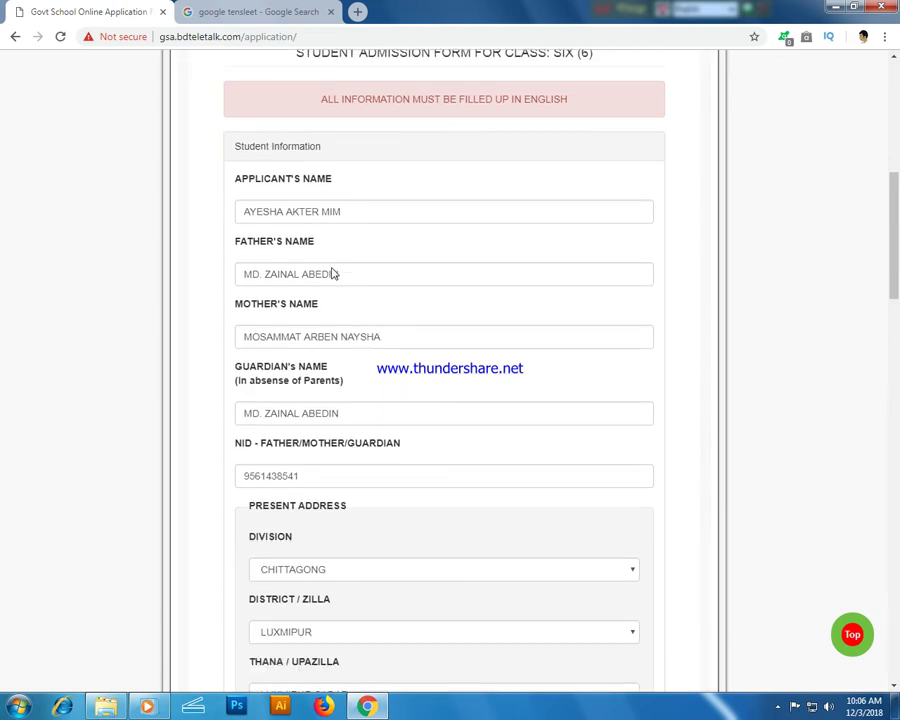
scroll(334, 273, down, 1)
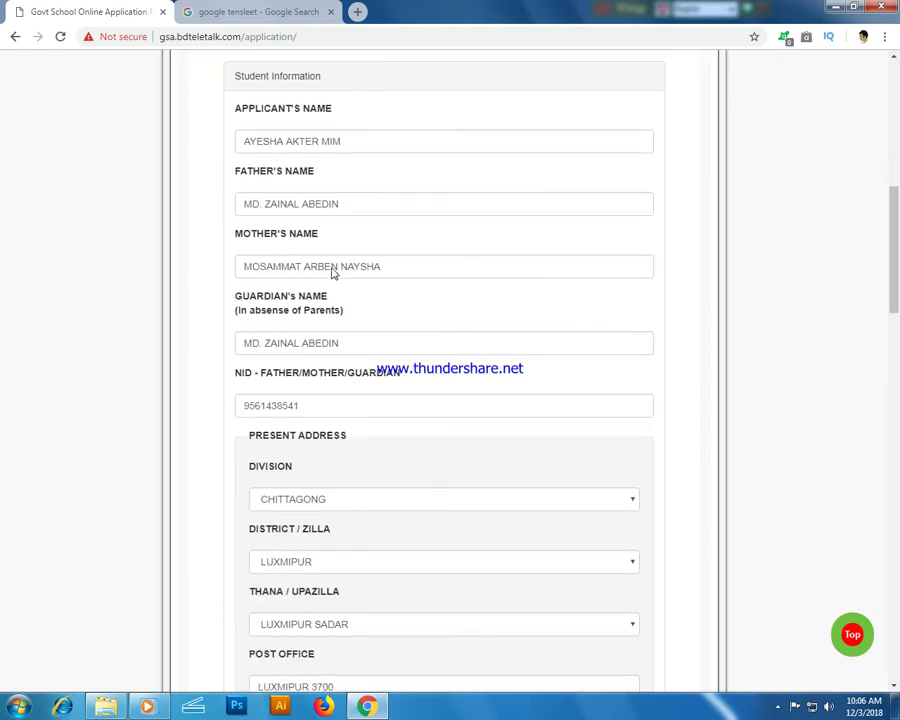
scroll(330, 294, down, 2)
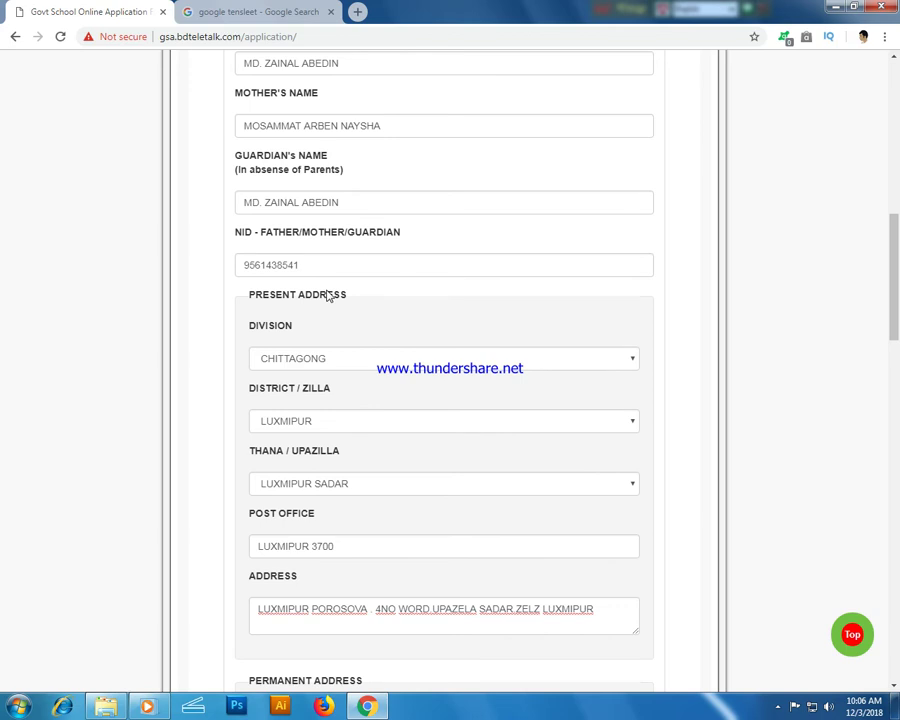
scroll(330, 296, down, 2)
scroll(330, 295, down, 2)
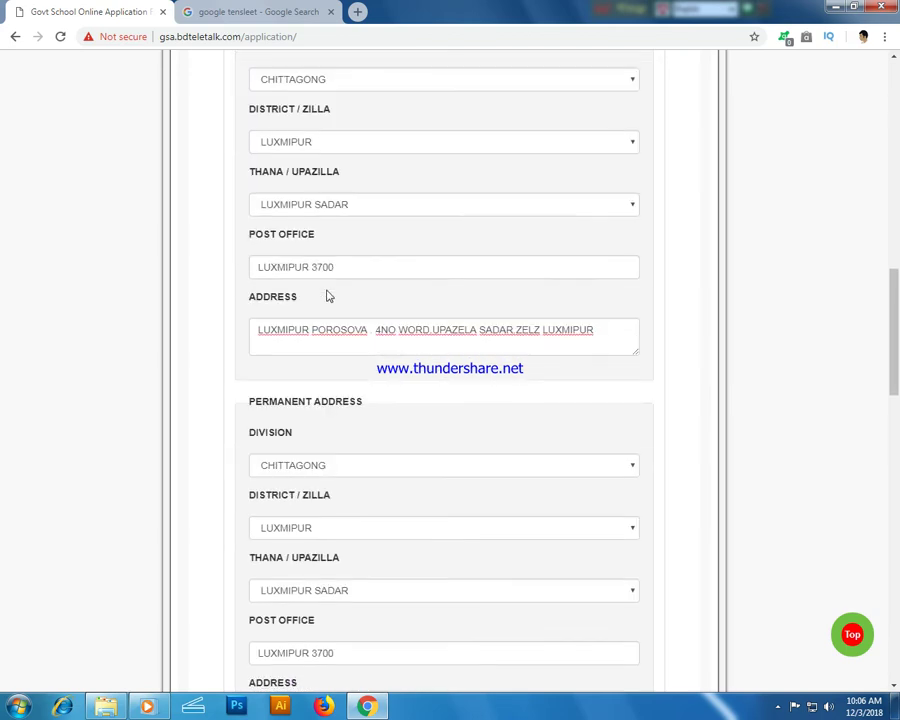
scroll(330, 295, down, 3)
scroll(326, 295, down, 3)
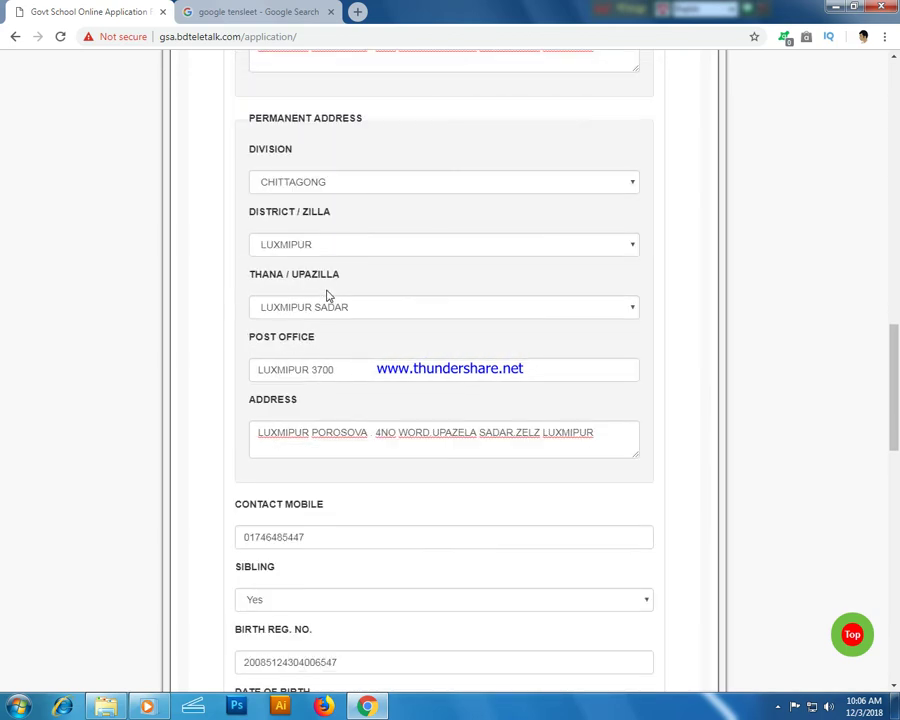
- Choose an initial date of birth for the applicant in the calendar's current month and year
scroll(327, 295, down, 2)
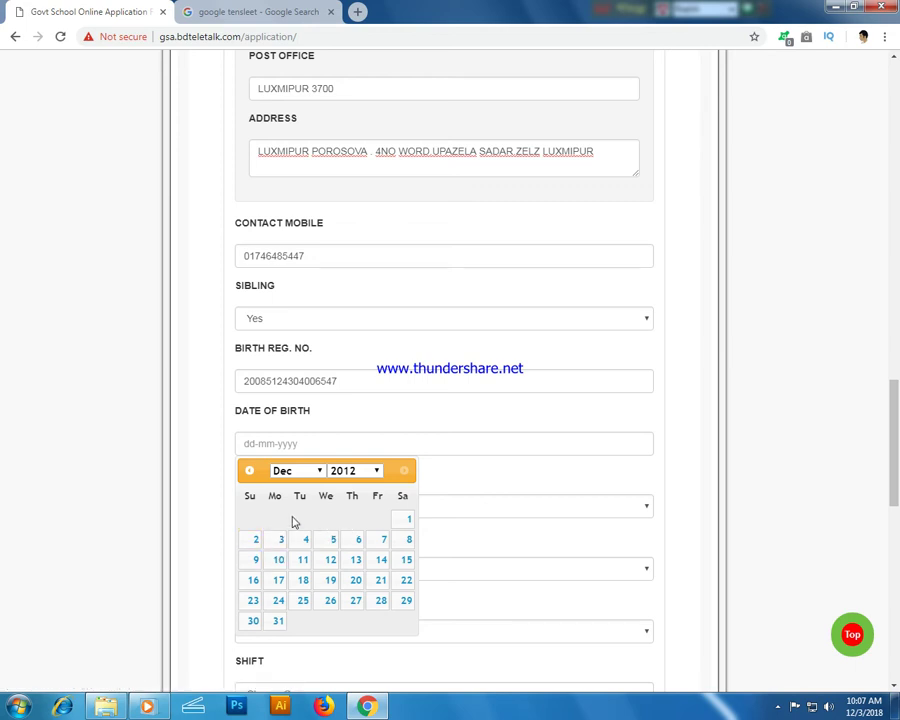
click(319, 471)
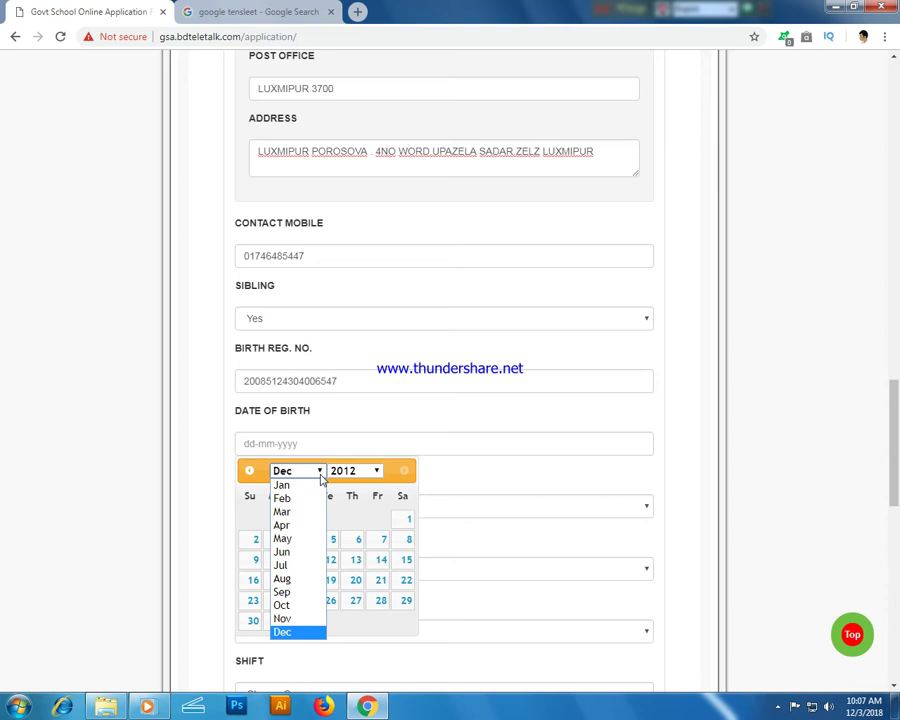
click(320, 474)
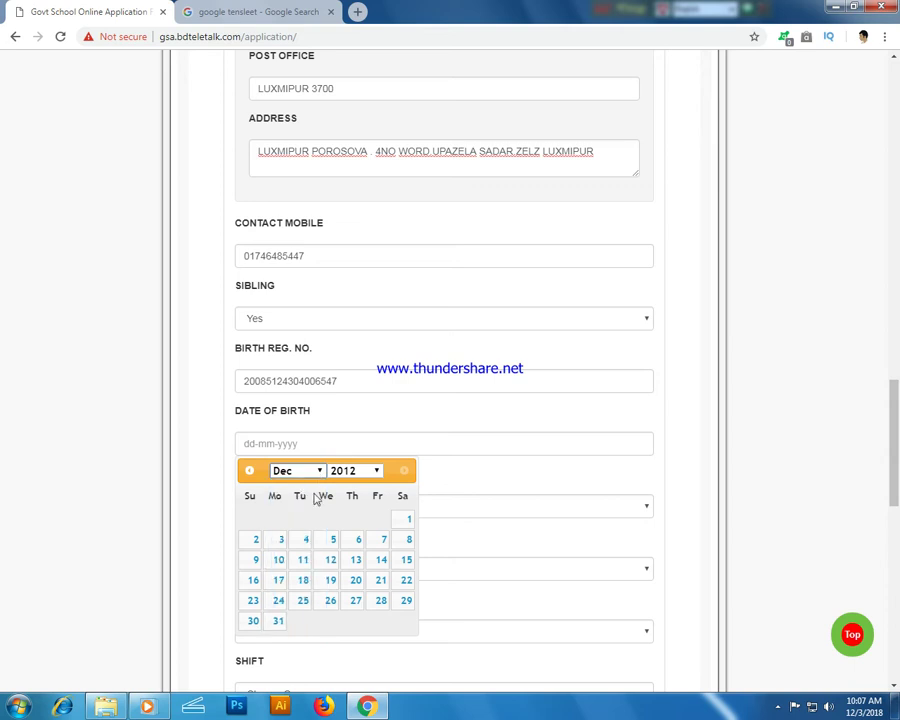
click(251, 581)
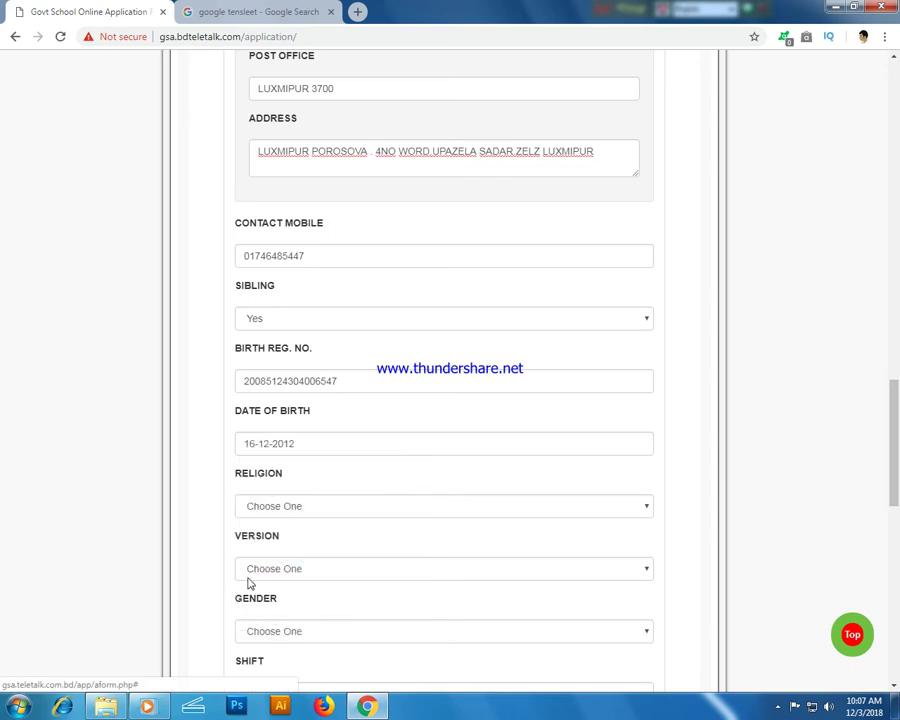
- Try to change the year and month of the applicant's date of birth in the calendar
click(290, 444)
click(369, 474)
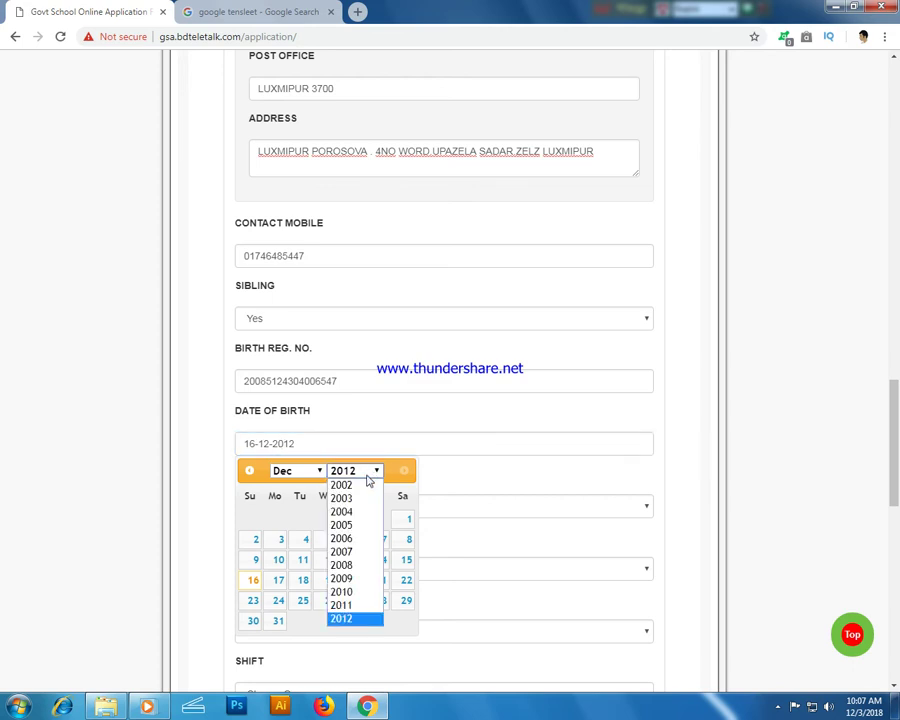
click(350, 567)
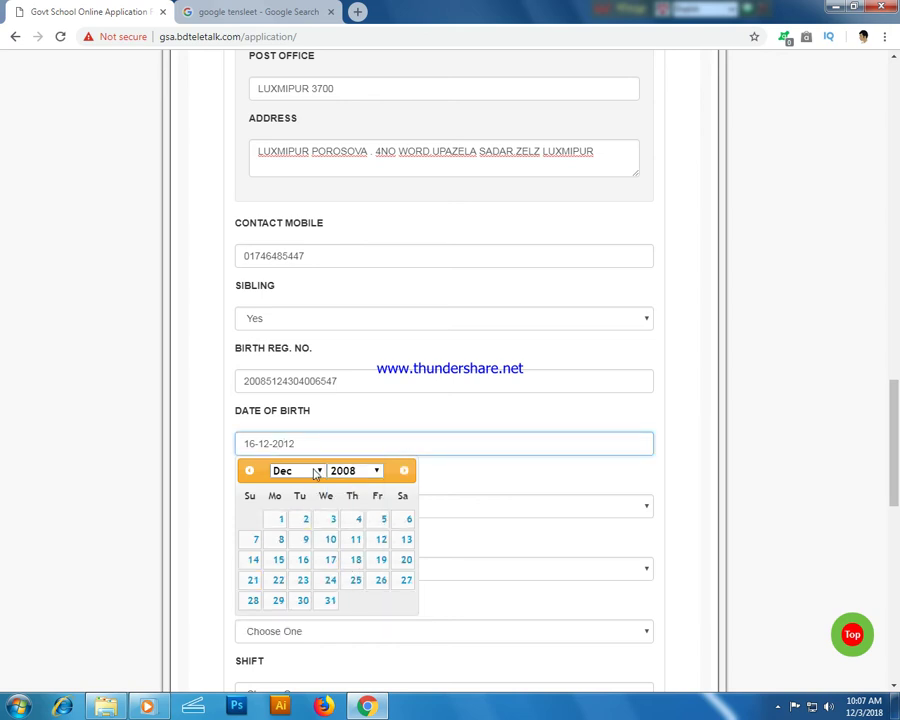
click(316, 473)
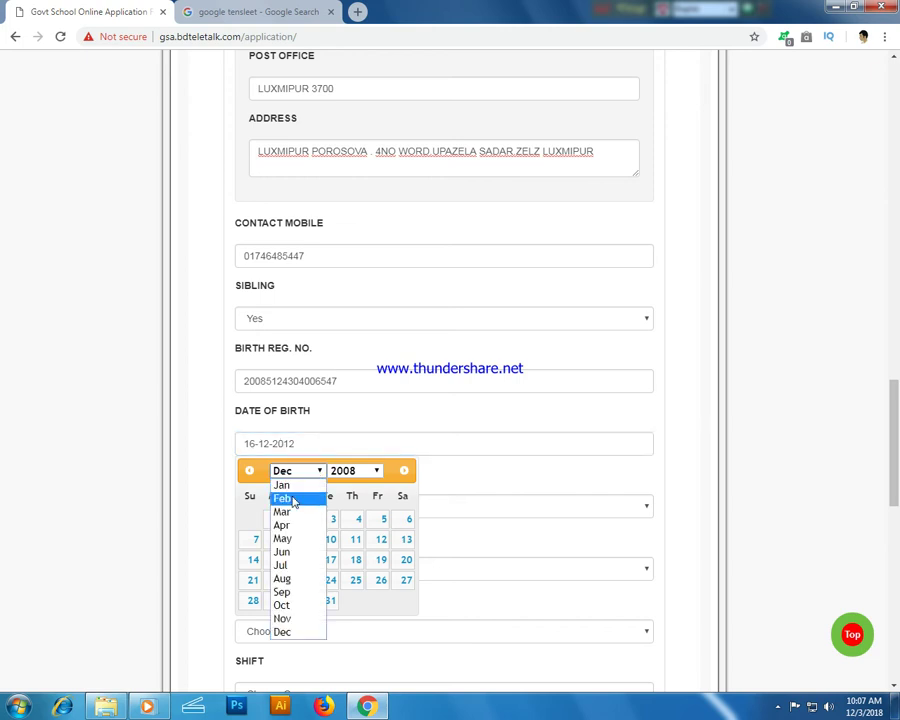
click(294, 552)
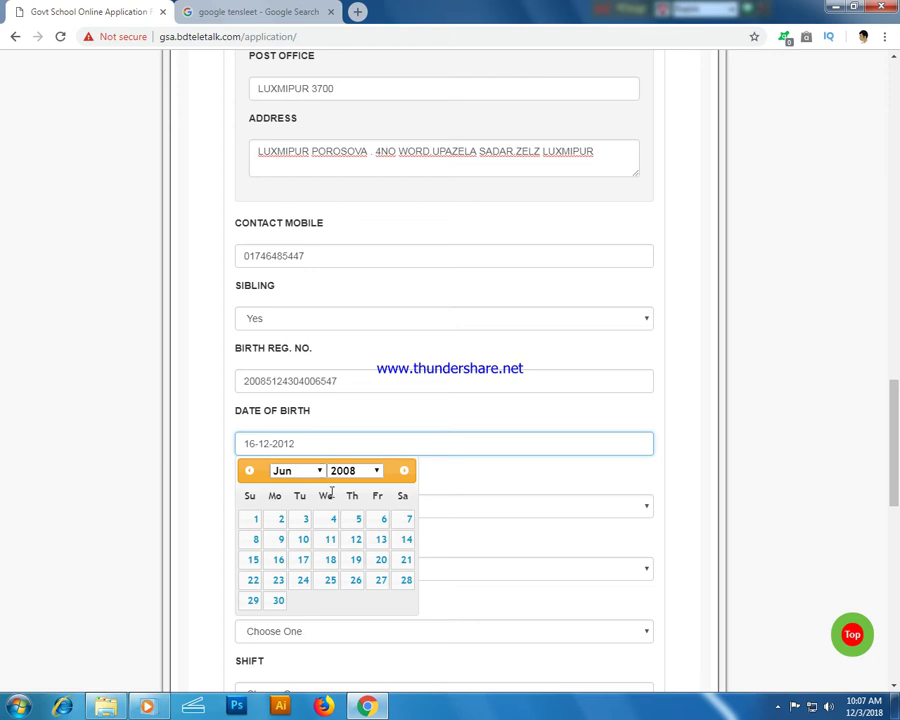
- Correct the month and year of the applicant's date of birth directly in its text
key(BackSpace)
key(BackSpace)
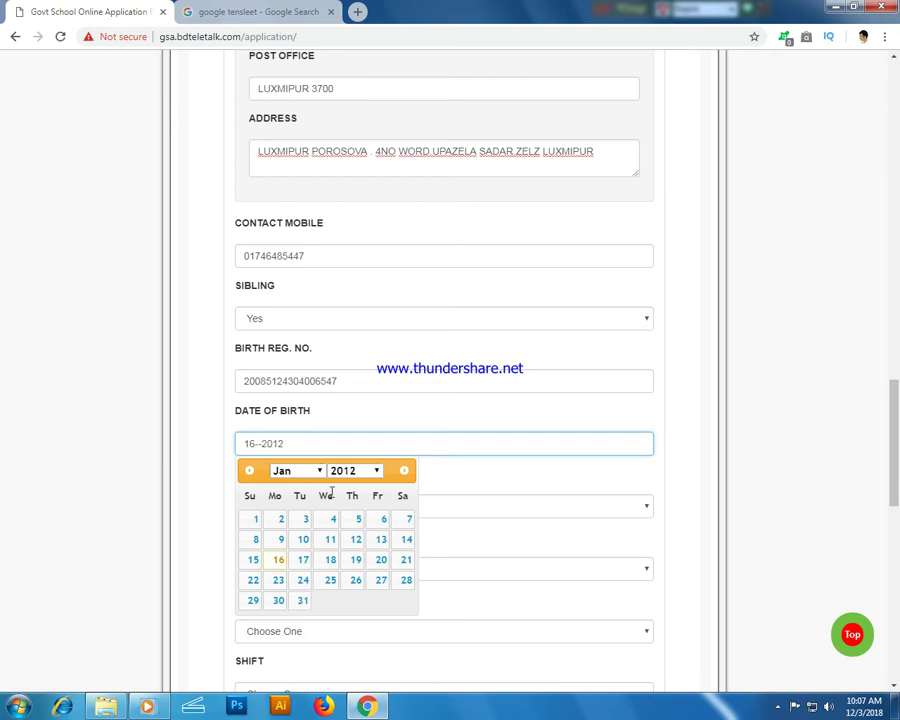
text(6)
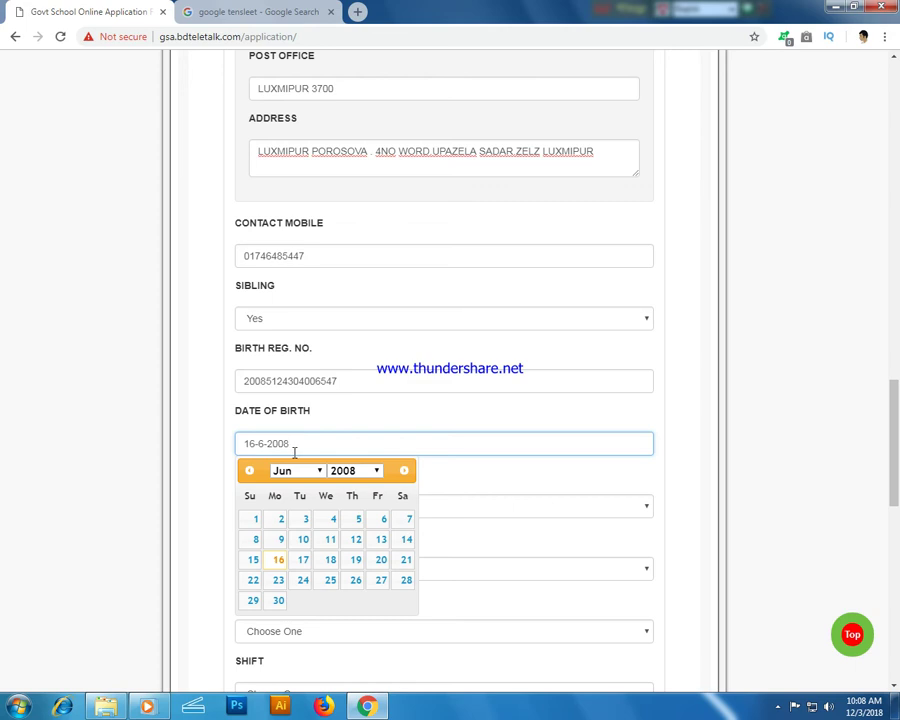
click(691, 462)
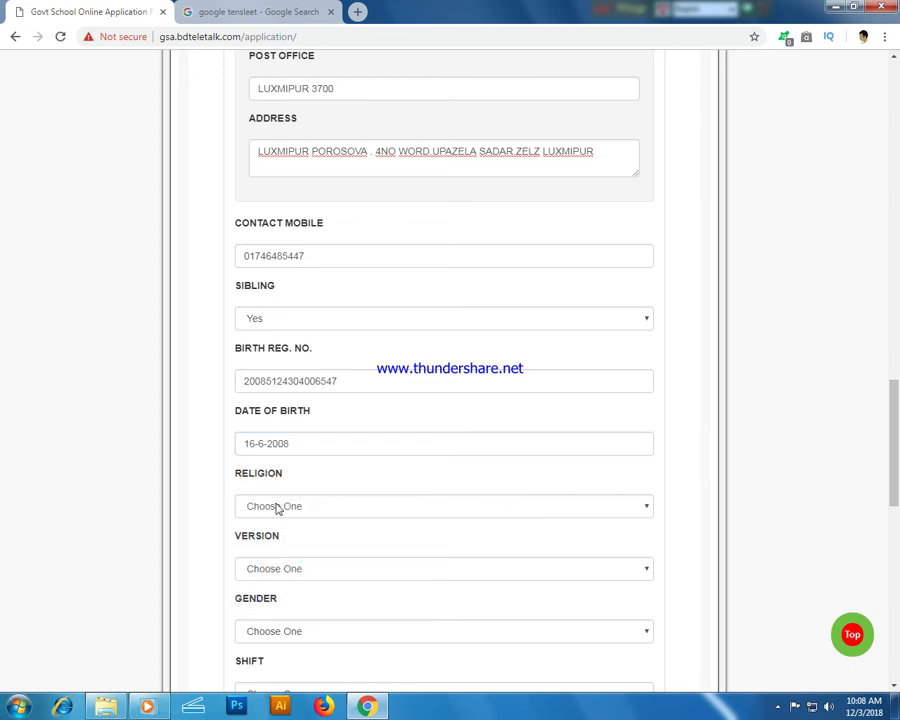
- Set the applicant's religion to Islam and the version to Bangla
click(278, 507)
click(260, 537)
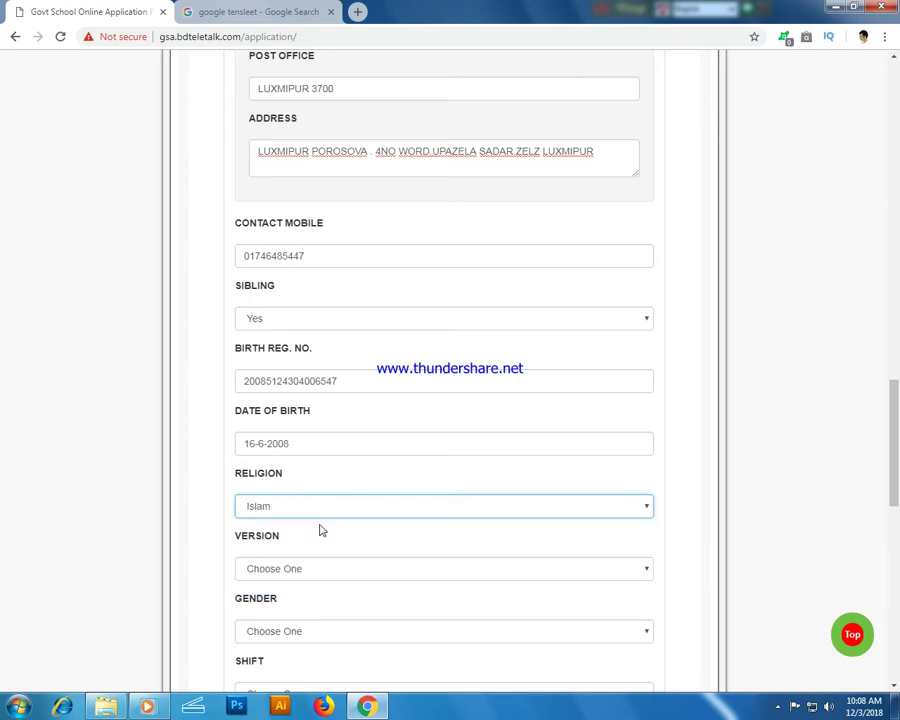
scroll(320, 526, down, 2)
click(310, 434)
click(305, 460)
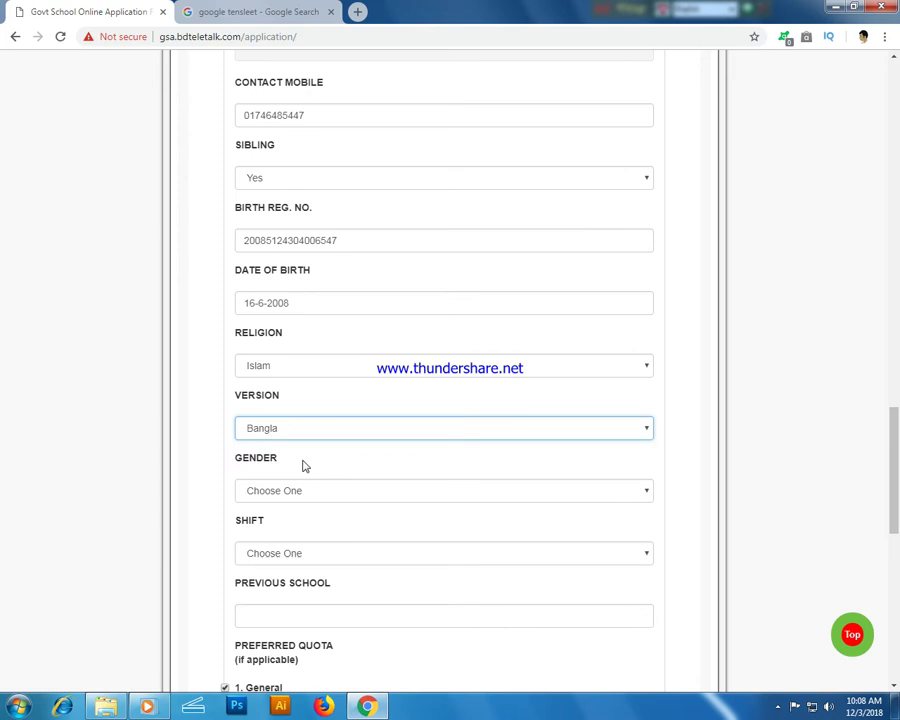
- Set the gender to Girl and the shift to Morning
click(291, 491)
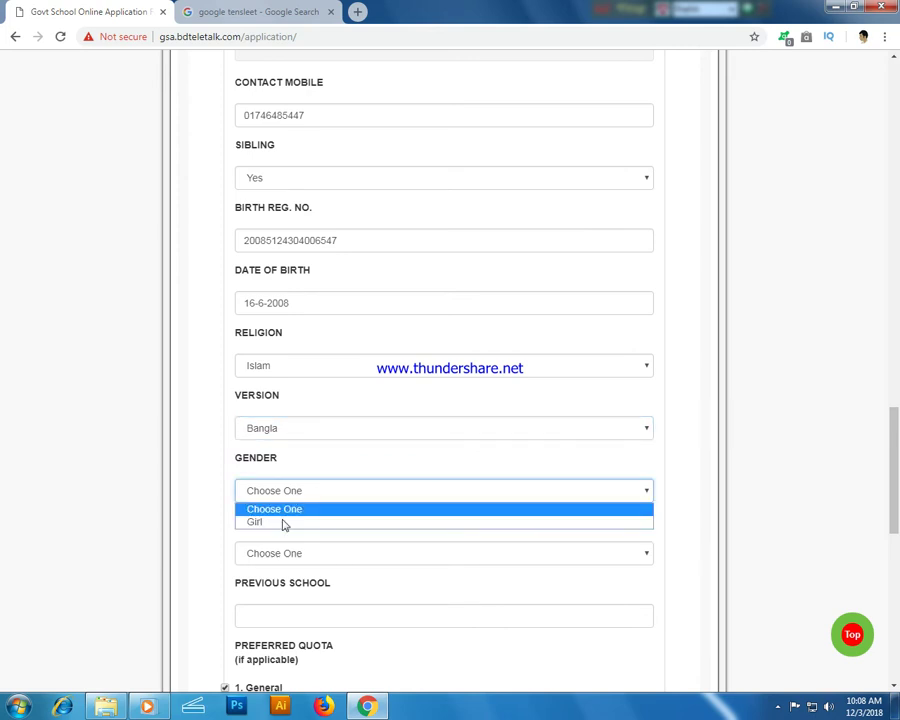
click(280, 522)
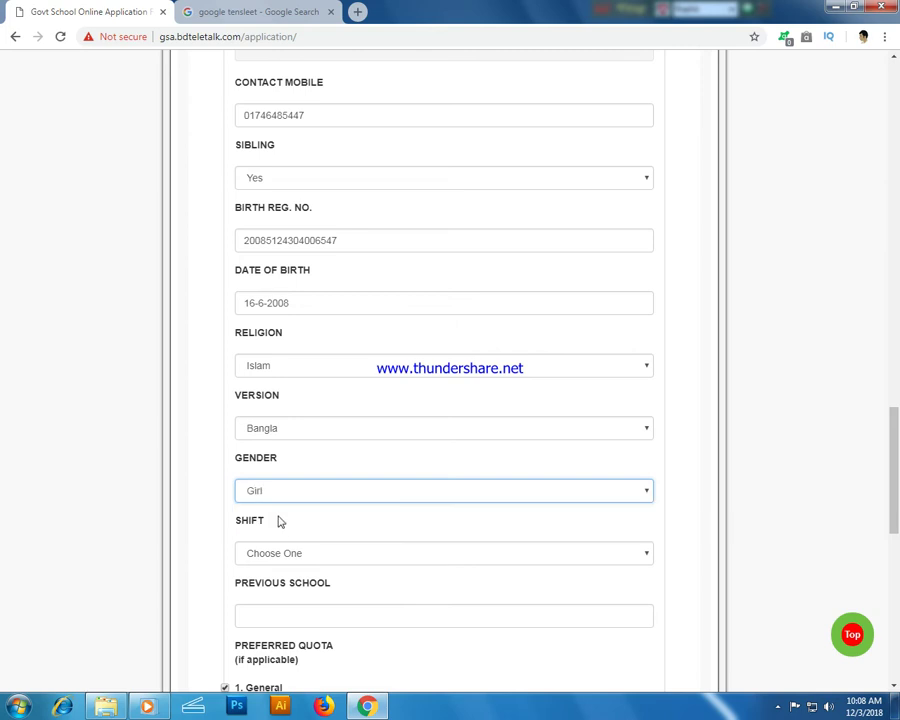
scroll(278, 518, down, 2)
click(317, 417)
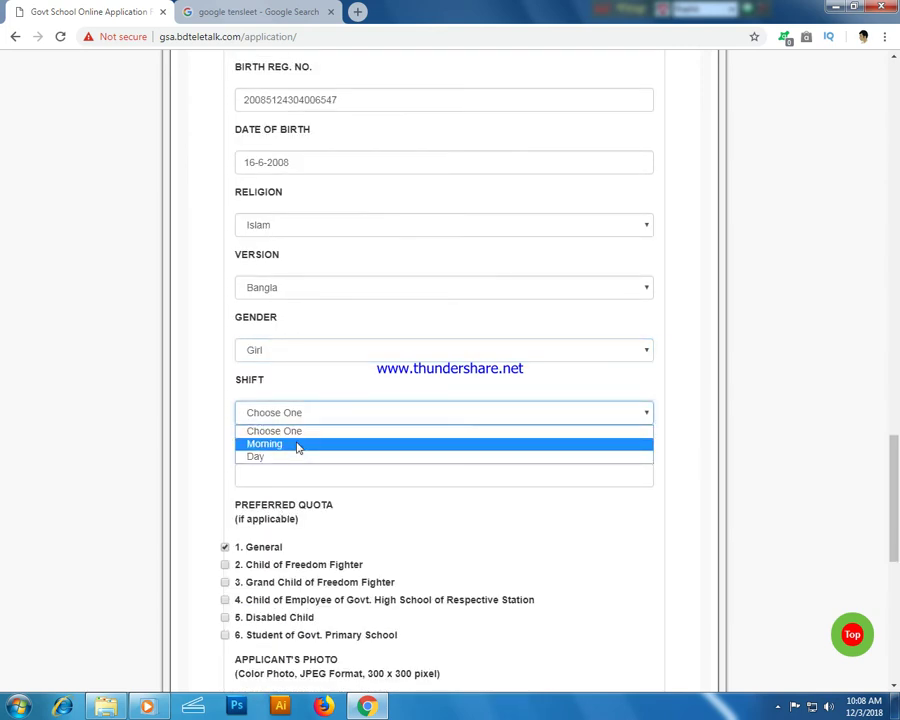
click(297, 446)
- Copy the PREVIOUS SCHOOL label from the form and translate it from English to Bangla in the Google translator
click(298, 475)
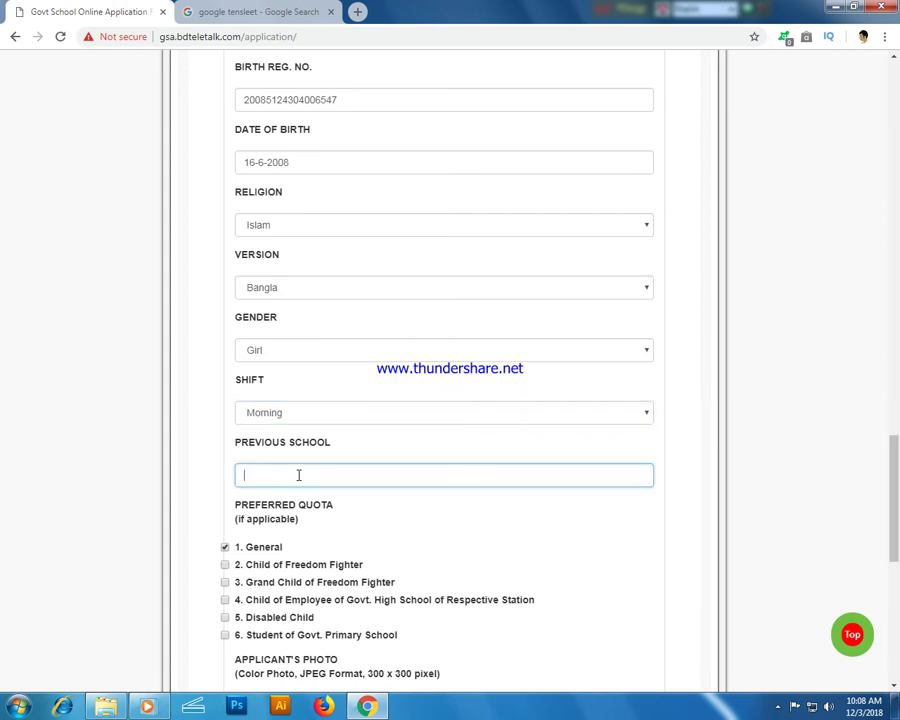
click(340, 438)
drag(337, 441, 233, 442)
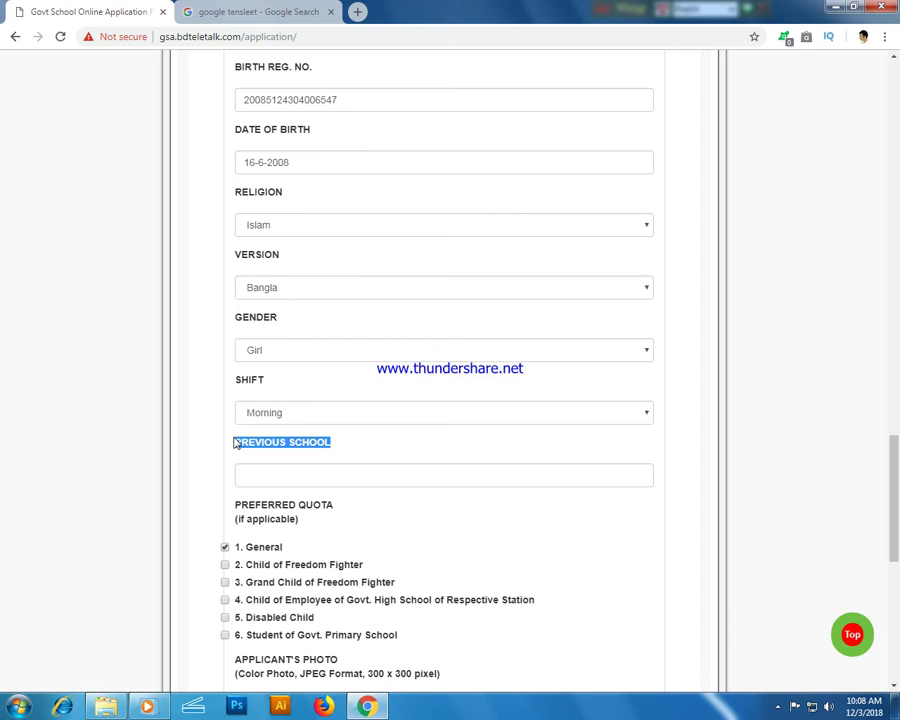
right_click(272, 450)
click(275, 450)
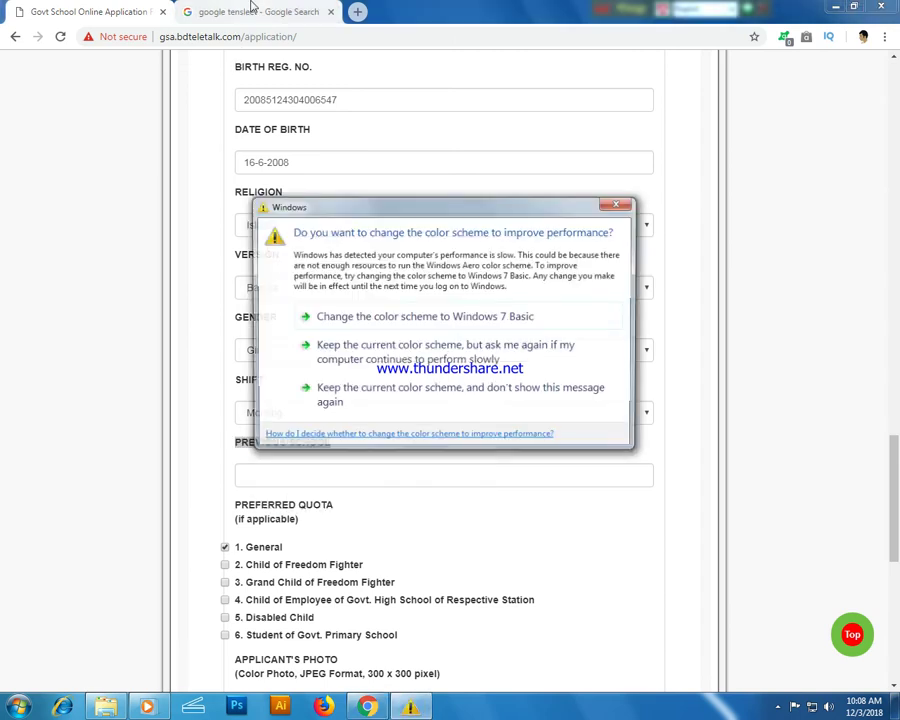
click(253, 11)
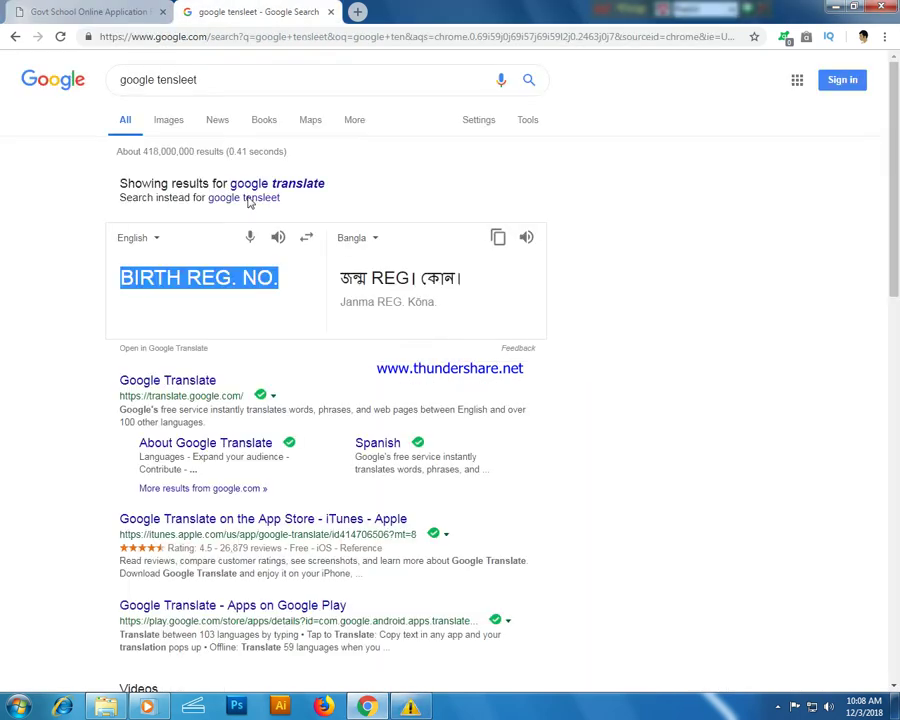
click(216, 277)
key(ctrl+a)
key(ctrl+v)
- Dismiss the Windows color scheme prompt and return to the empty Previous School entry of the application form
click(412, 706)
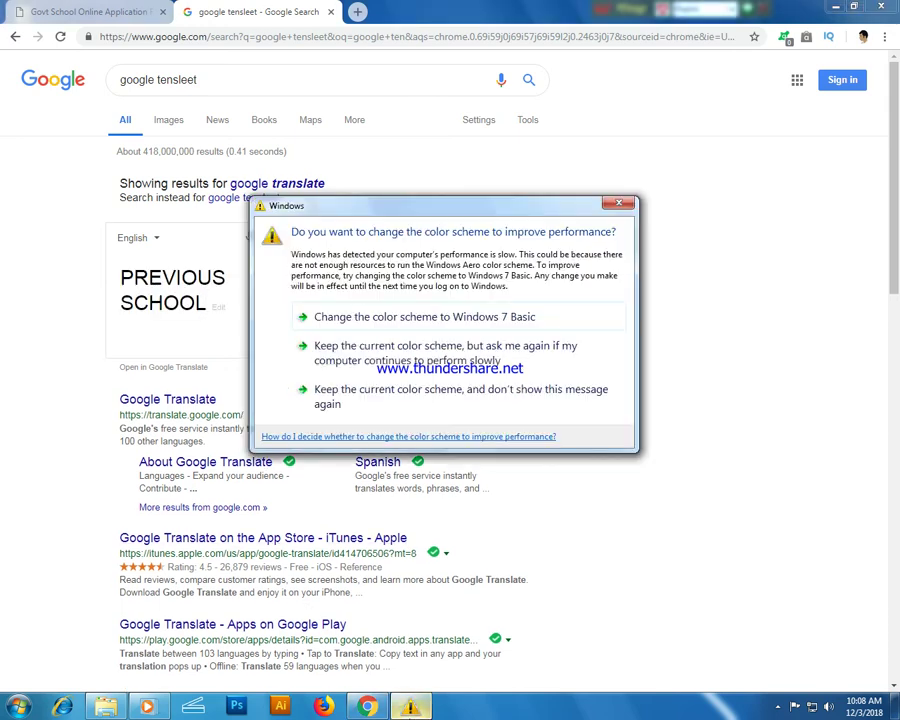
click(618, 203)
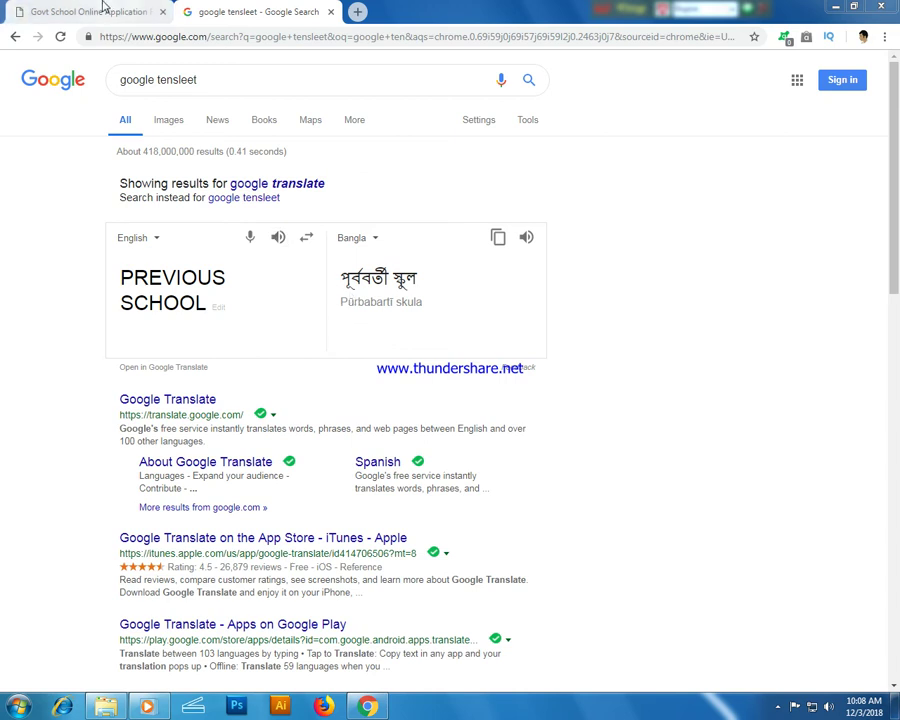
click(50, 8)
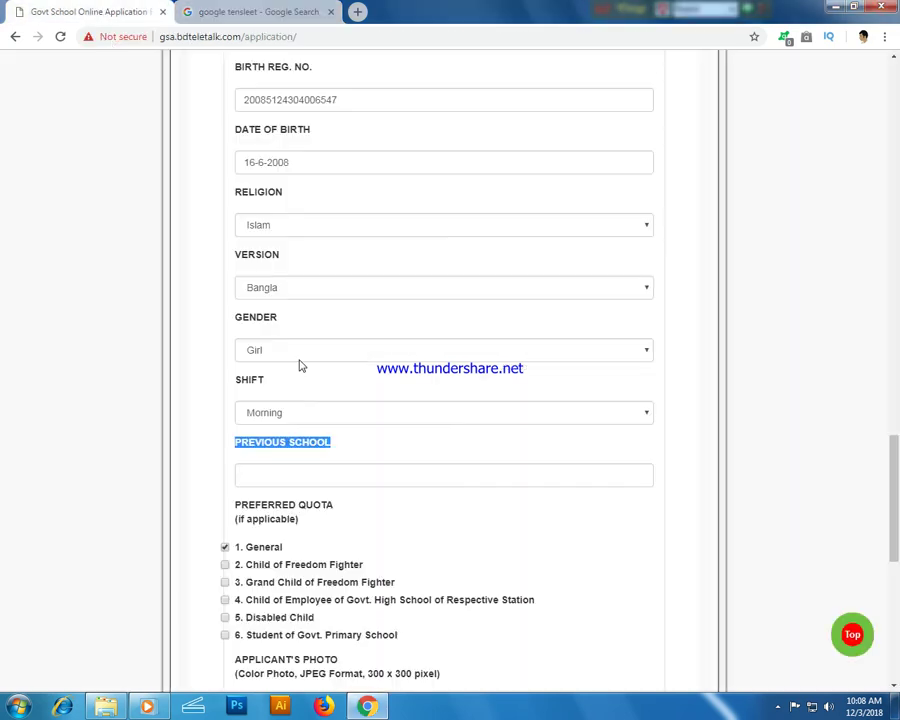
click(313, 481)
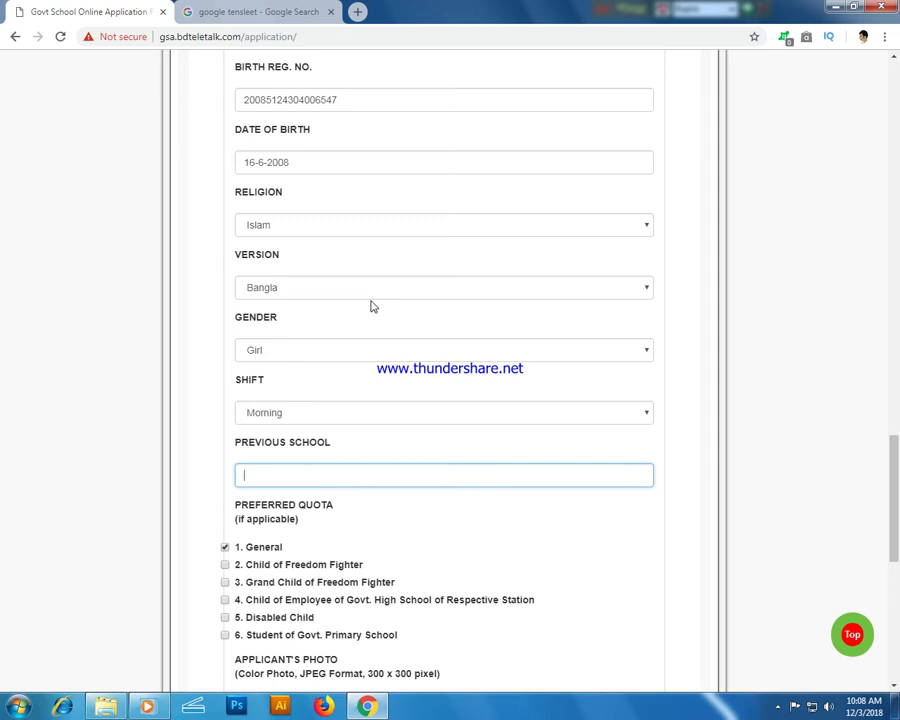
- Reverse the Google translator to Bangla-to-English, translate "দঃবাঞ্চানগর সরকারি প্রাথমিক বিদ্যালয়" and play the English pronunciation
click(209, 10)
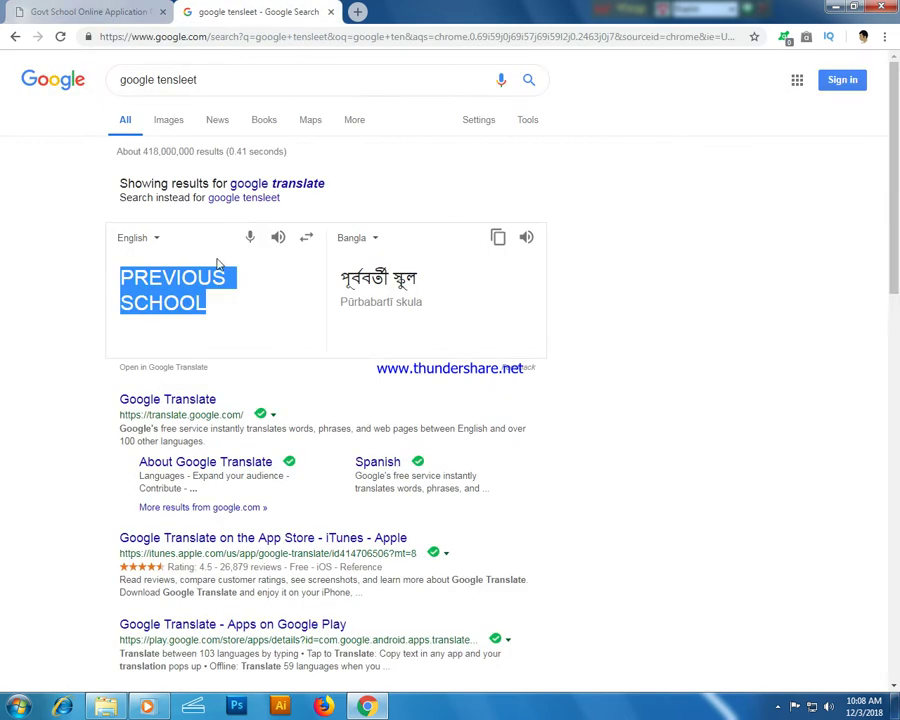
click(306, 237)
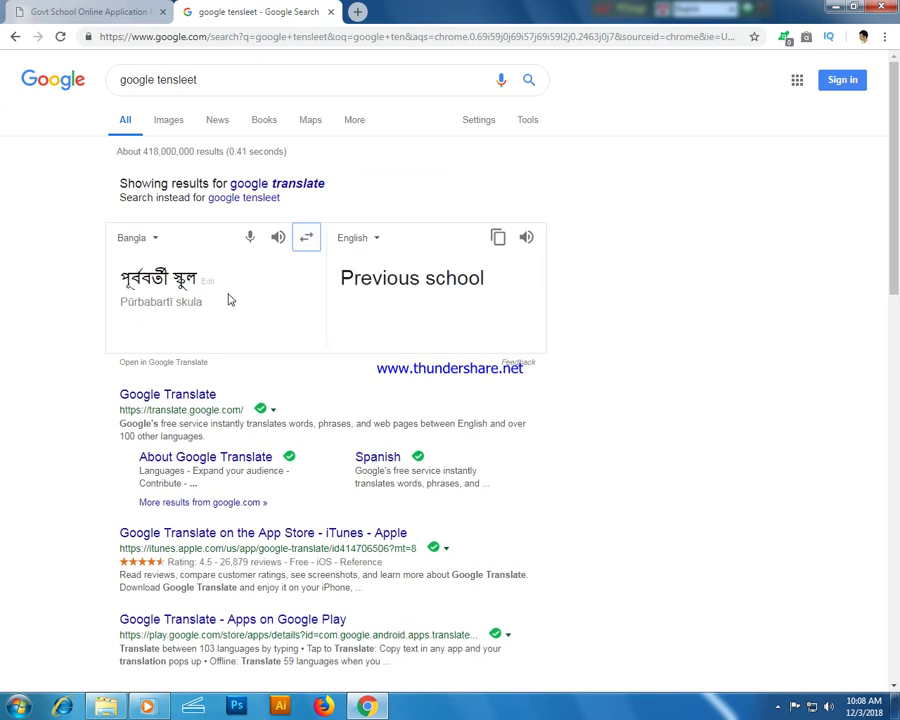
triple_click(204, 275)
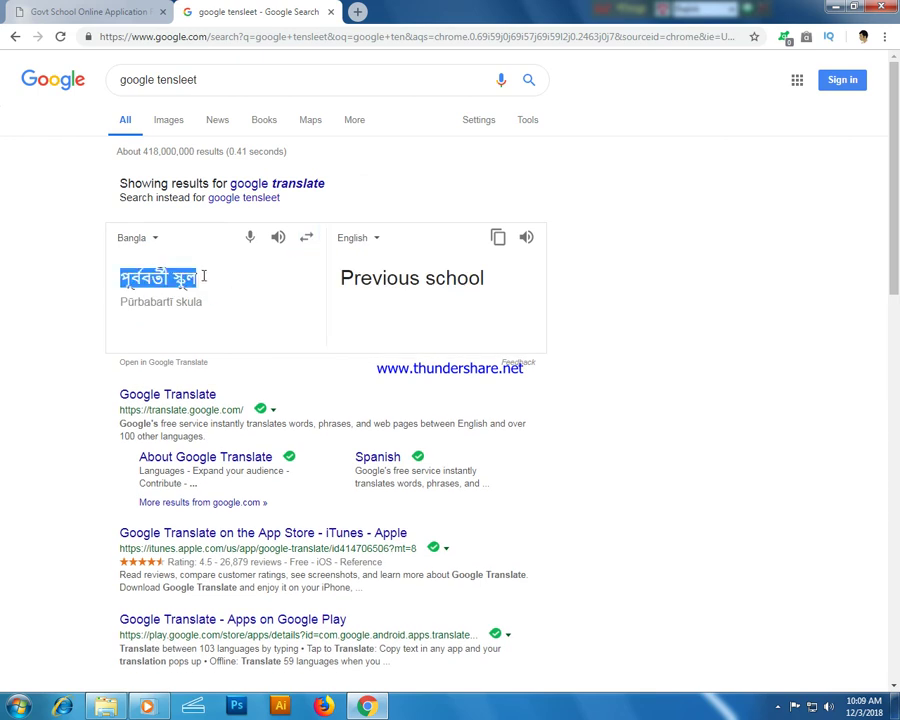
text(দ)
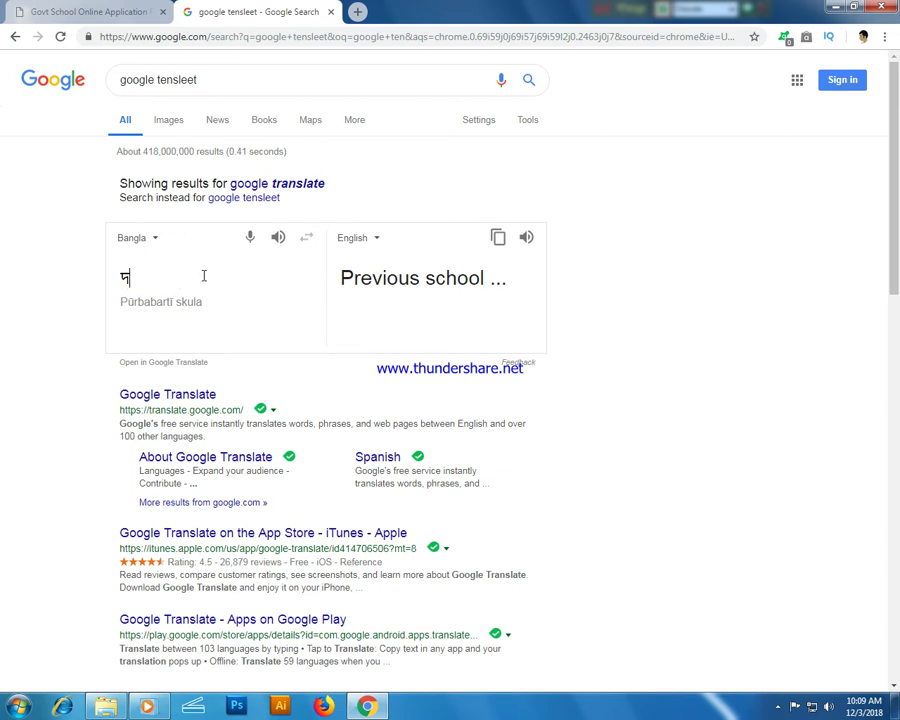
text(ঃবাঞ)
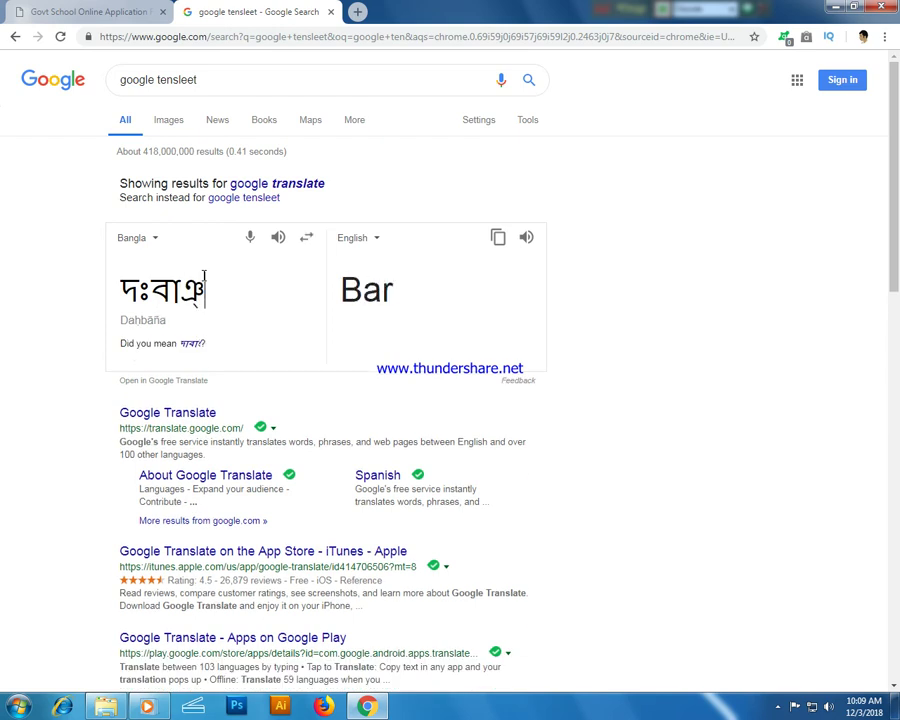
text(্চা)
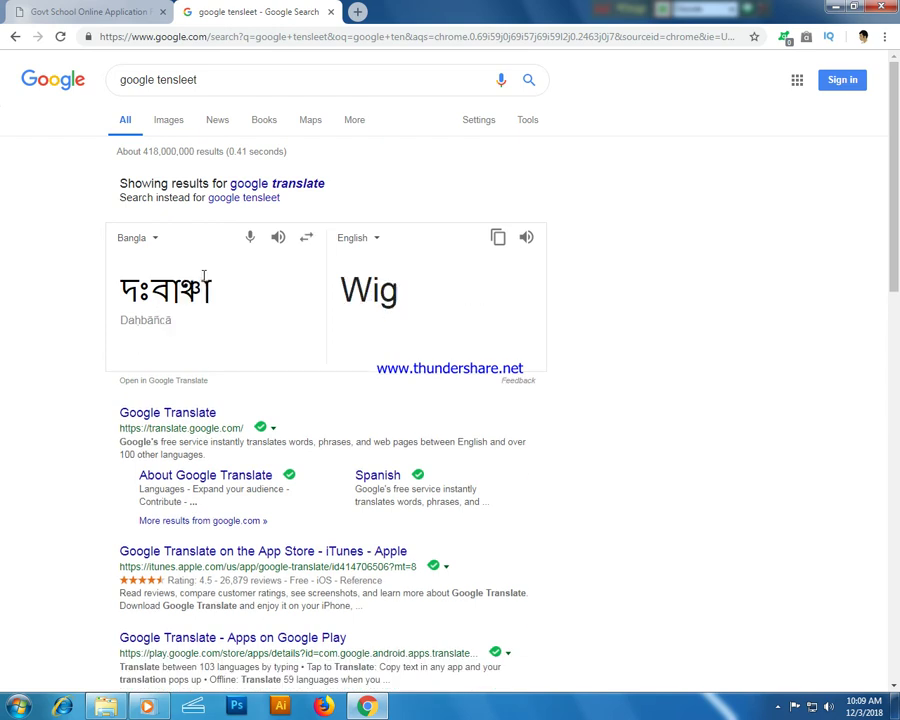
text(নগ)
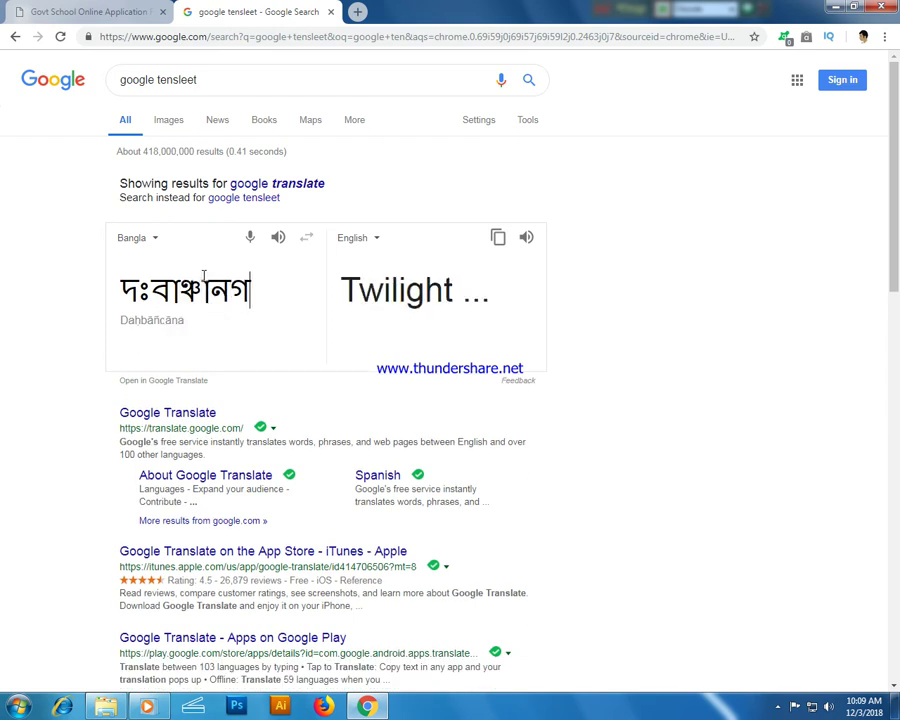
text(র সরকারি)
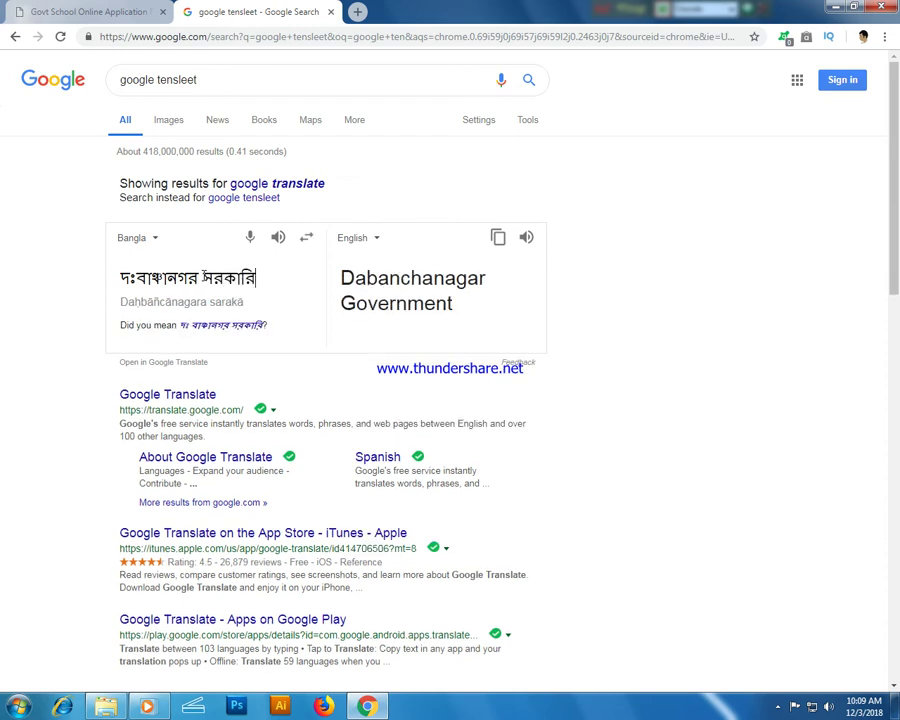
text( প্রাথ)
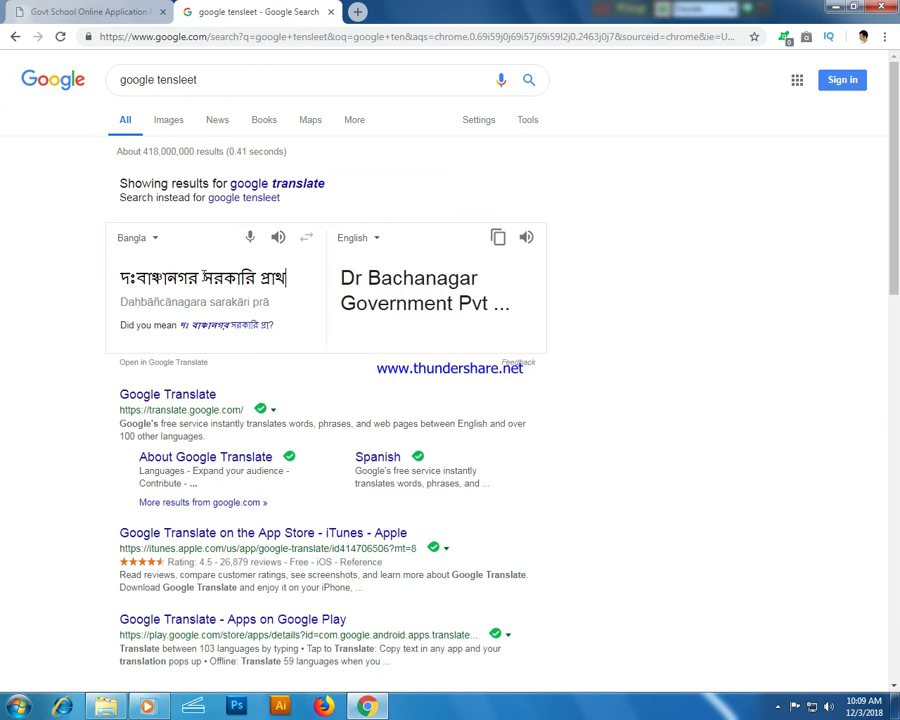
text(মিক বি)
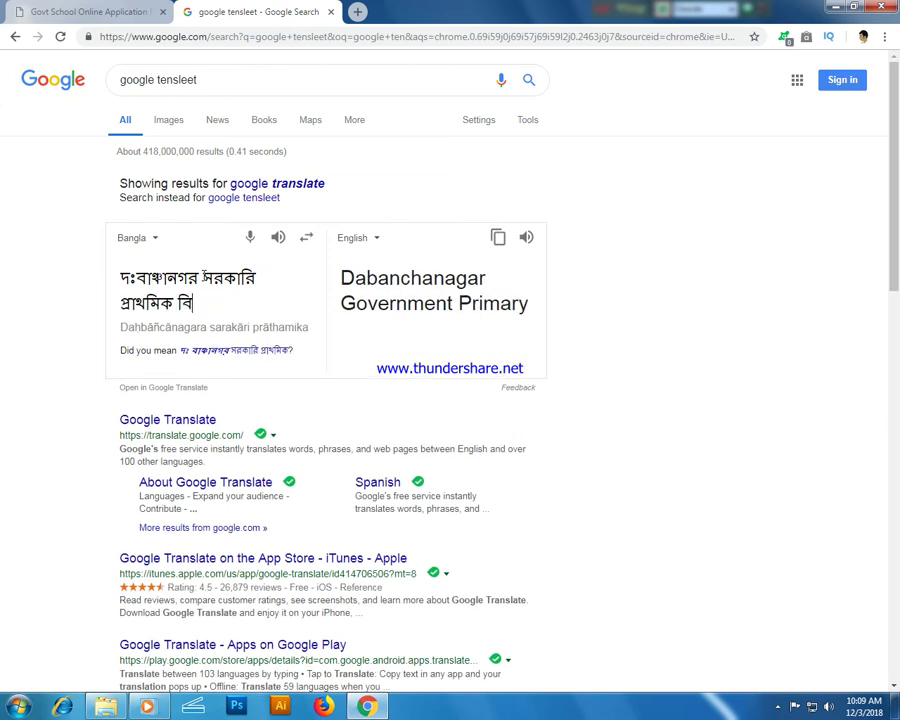
text(দ্যা)
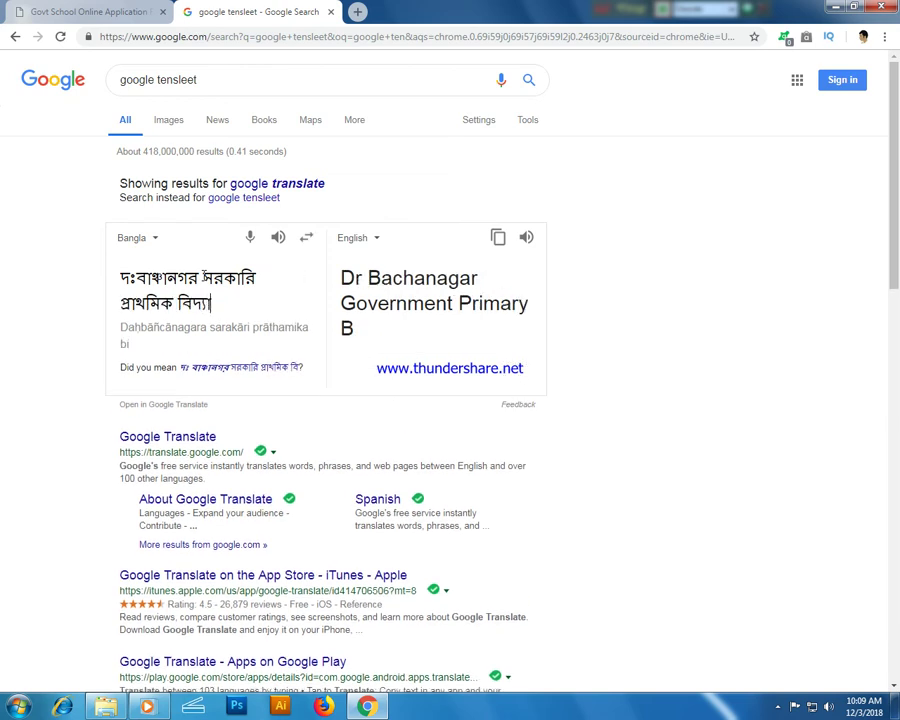
text(লয়)
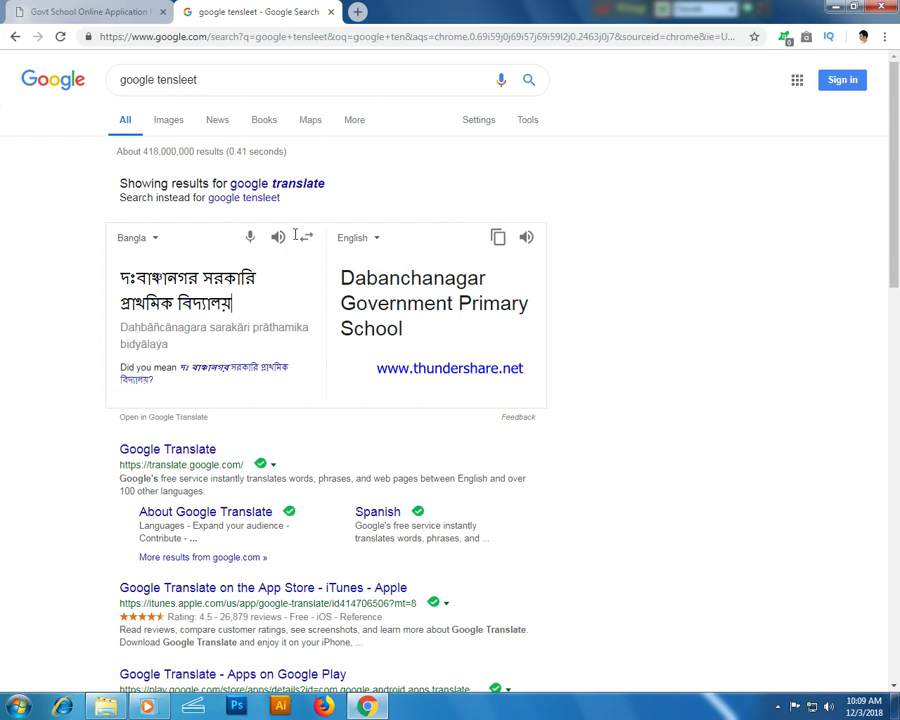
click(526, 237)
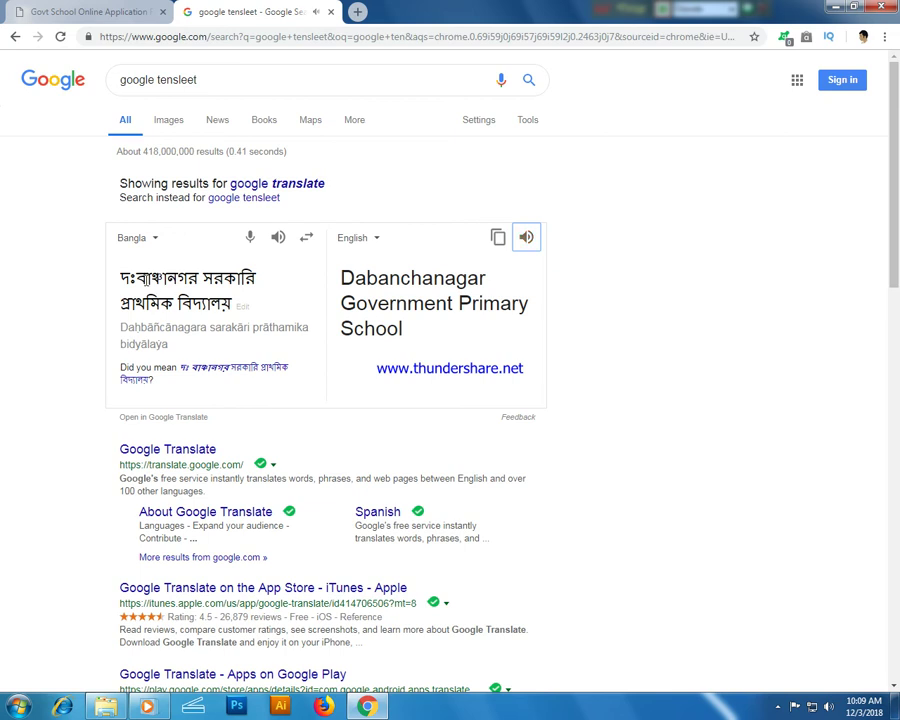
- Separate the abbreviation দঃ from বাঞ্চানগর with a space in the Bangla school name
click(141, 278)
click(141, 278)
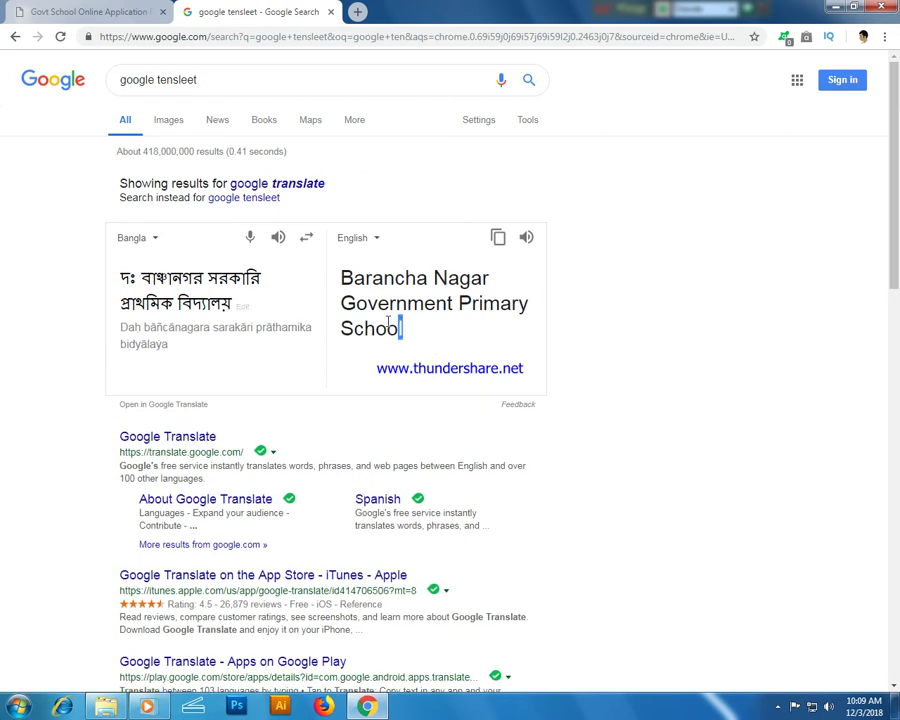
drag(402, 329, 351, 304)
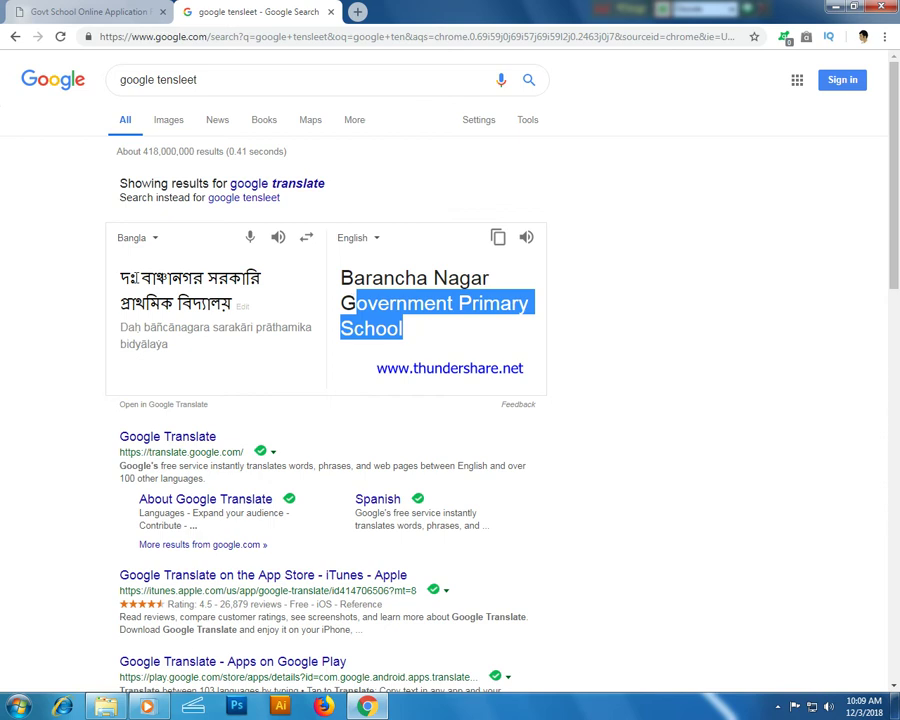
key(ctrl+a)
- Replace the abbreviation দঃ in the Bangla school name with the full word দক্ষিণ, accepting the suggested spelling
click(138, 278)
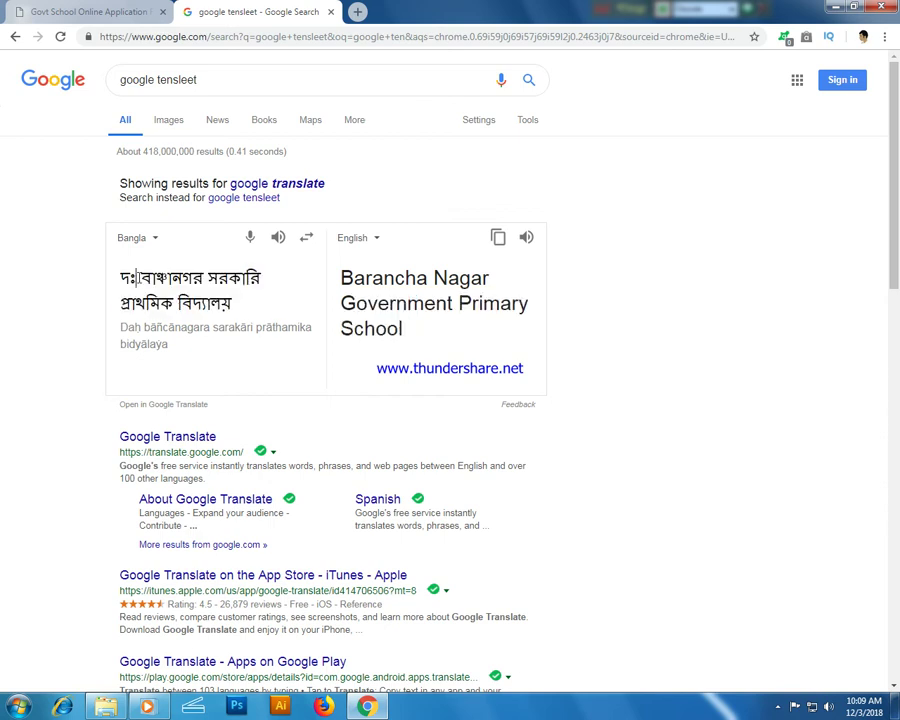
key(BackSpace)
text(ক্ষ)
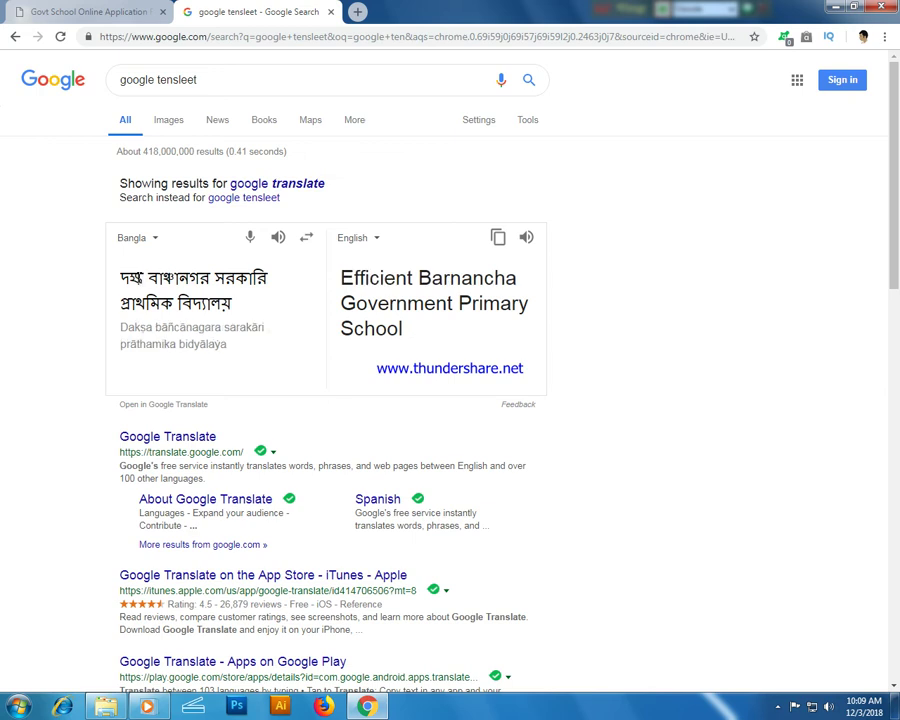
key(BackSpace)
key(BackSpace)
key(BackSpace)
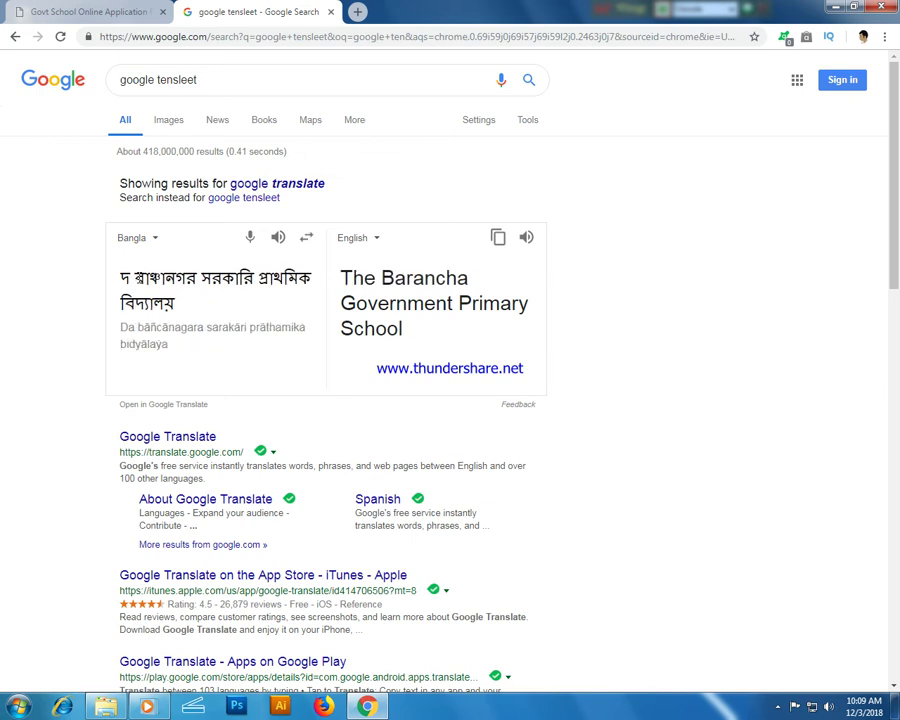
text(্ম)
text(ন)
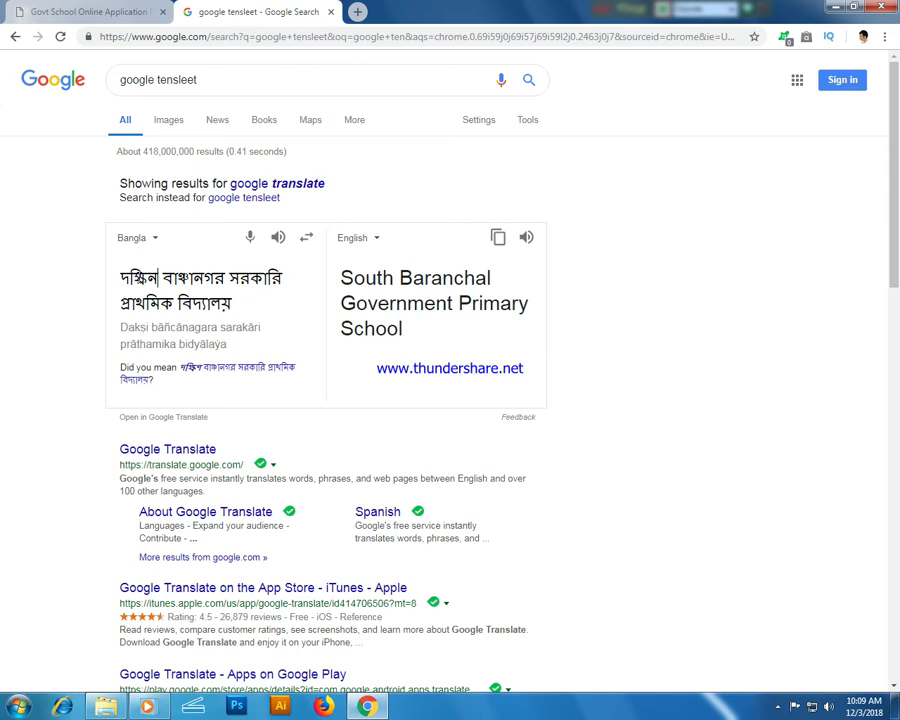
click(192, 372)
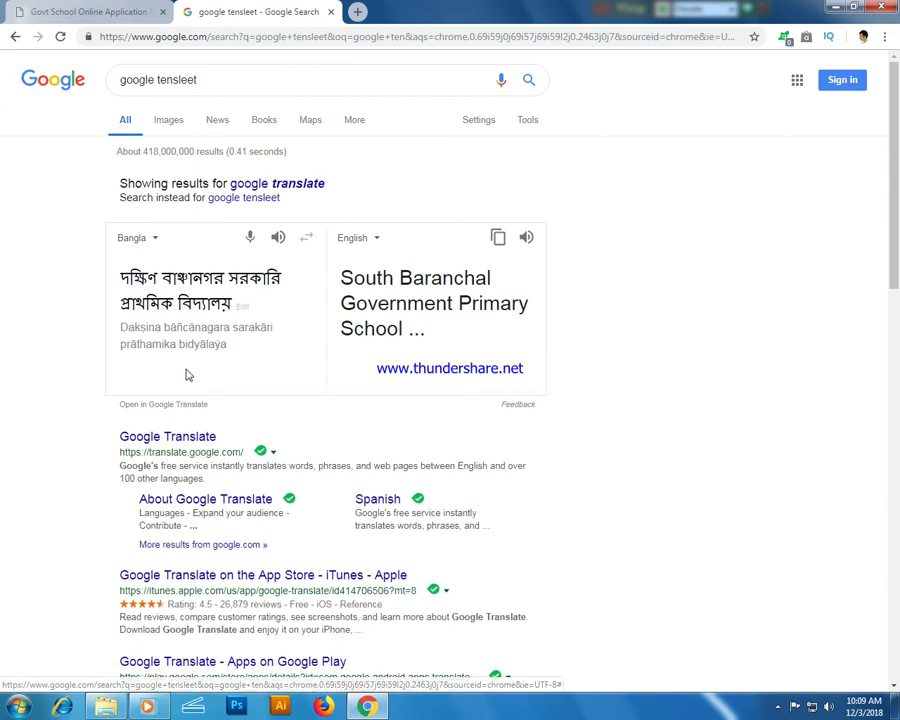
- Copy the English translation "South Baanchanagar Government Primary School" into the application form's Previous School entry
drag(404, 331, 337, 281)
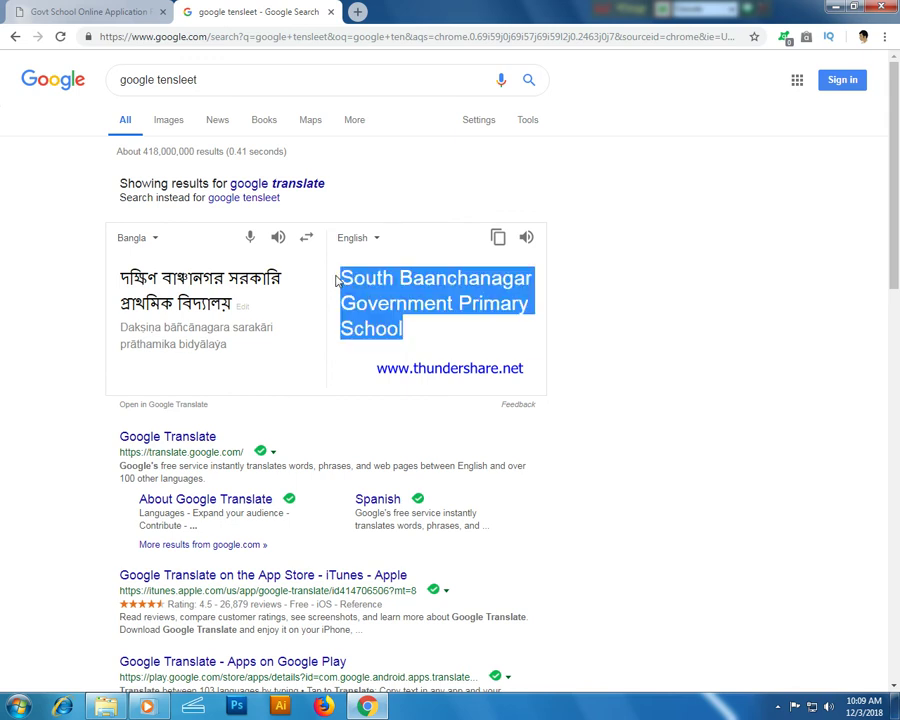
right_click(345, 279)
click(366, 286)
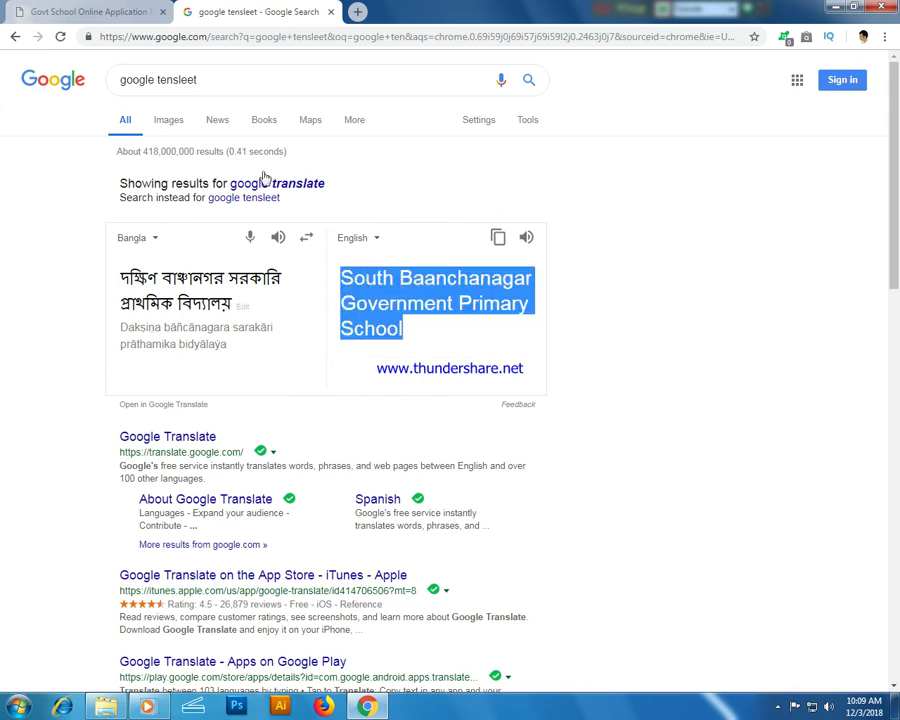
click(112, 14)
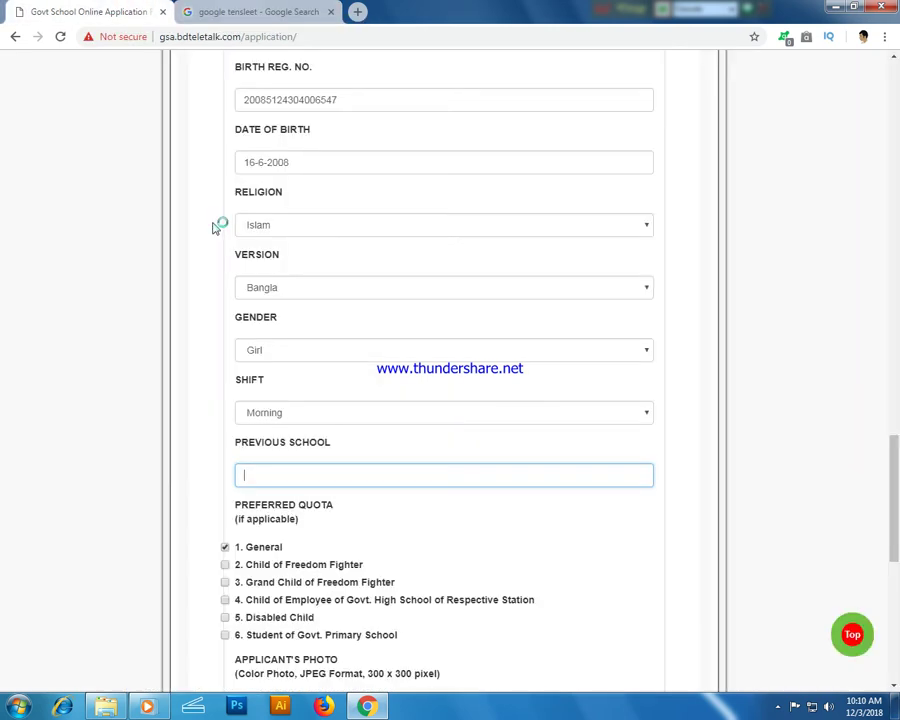
right_click(263, 483)
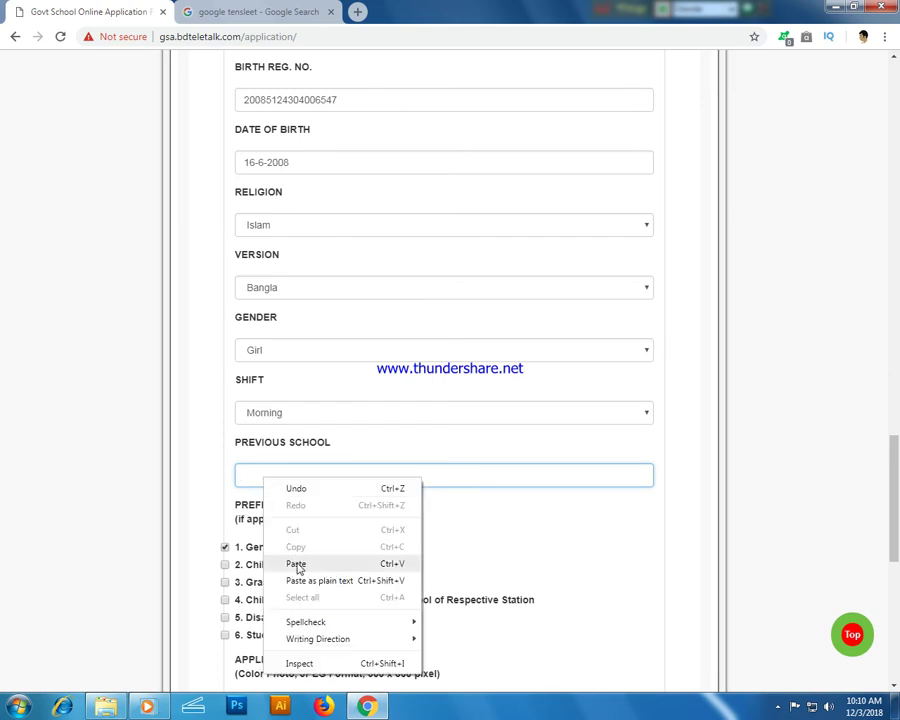
click(295, 563)
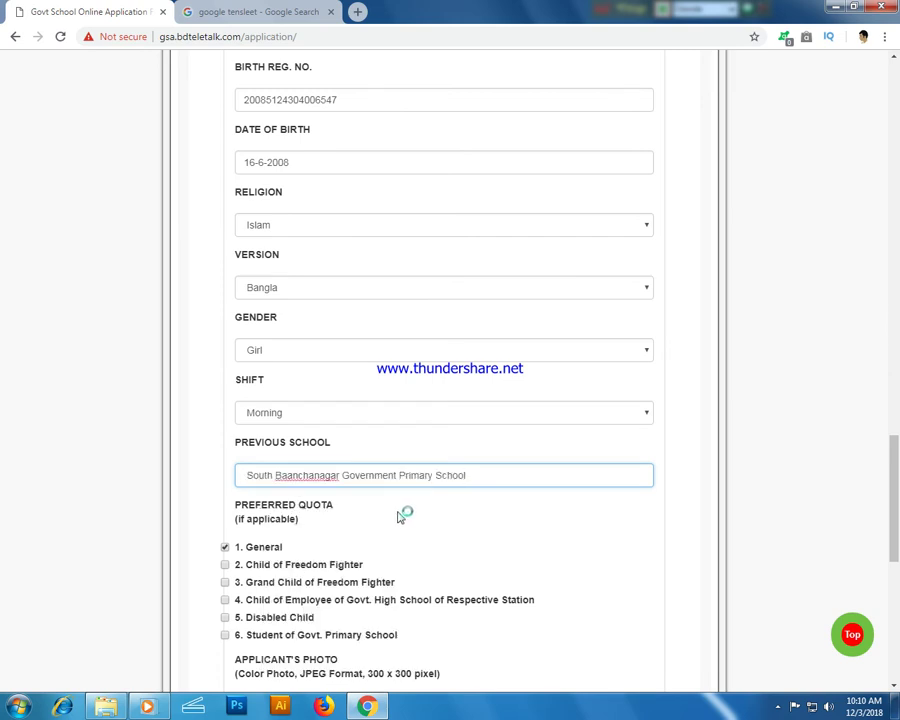
- Review the preferred quota options and the format and pixel size required for the applicant's photo
scroll(400, 516, down, 2)
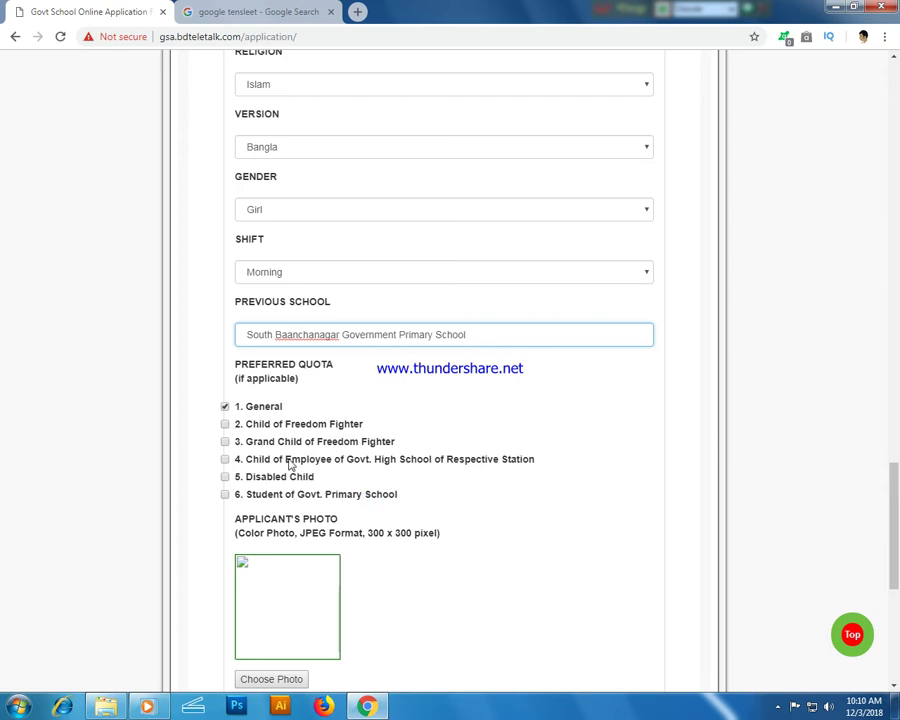
scroll(328, 418, down, 2)
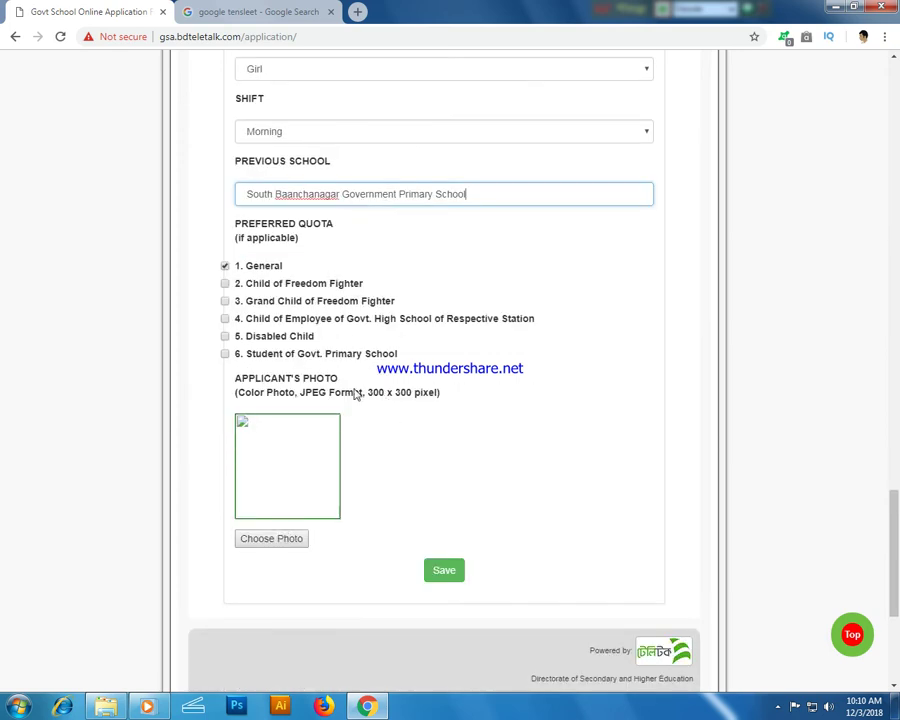
drag(365, 394, 448, 396)
click(473, 399)
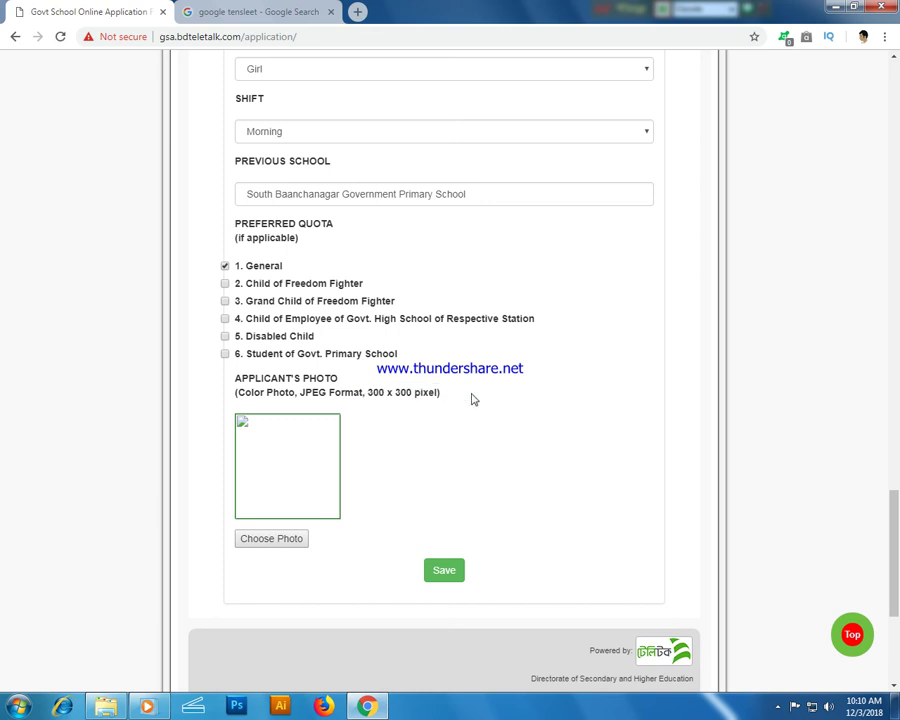
- Leave the browser for the Windows desktop and launch Photoshop
click(879, 7)
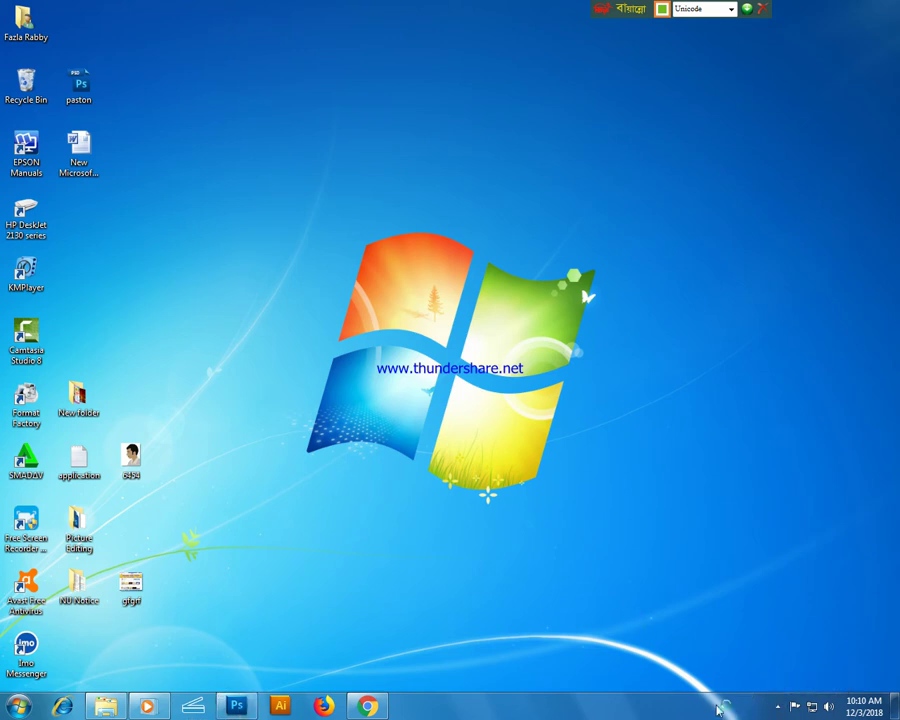
click(777, 706)
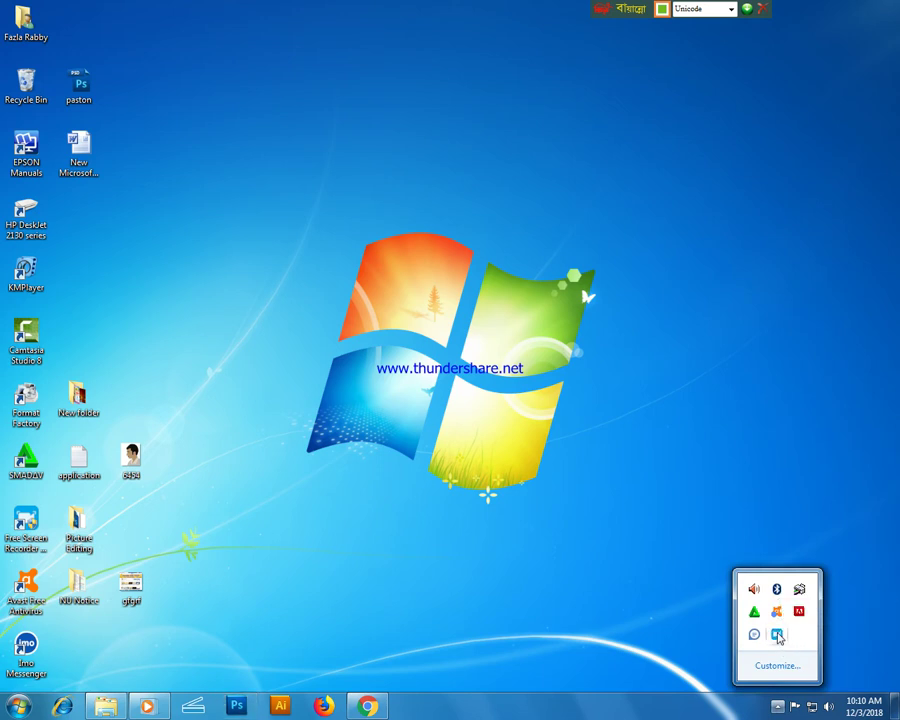
click(560, 600)
right_click(293, 409)
right_click(329, 446)
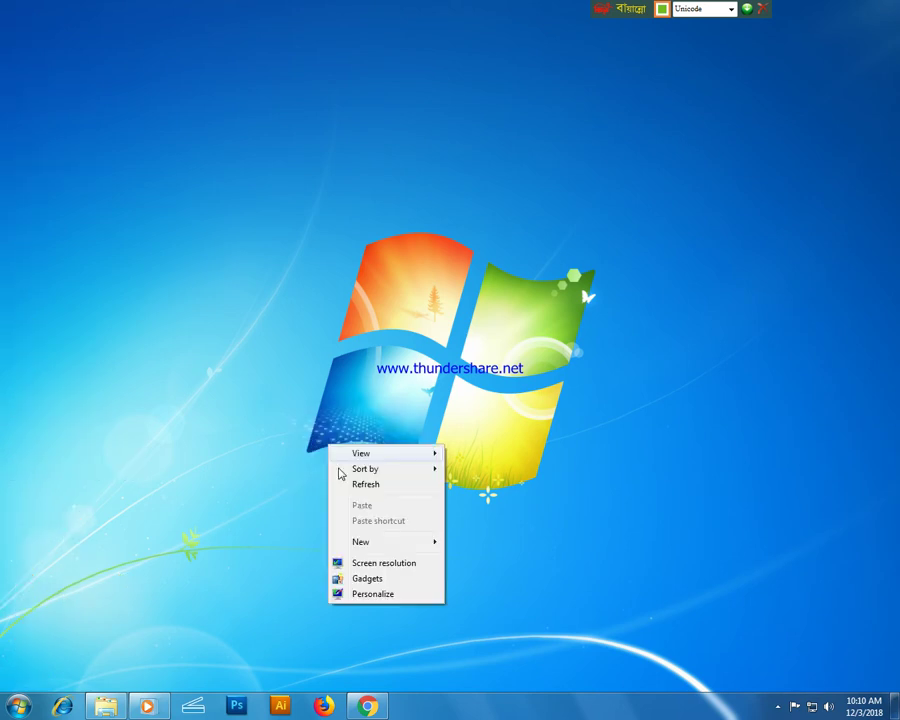
right_click(345, 486)
click(364, 524)
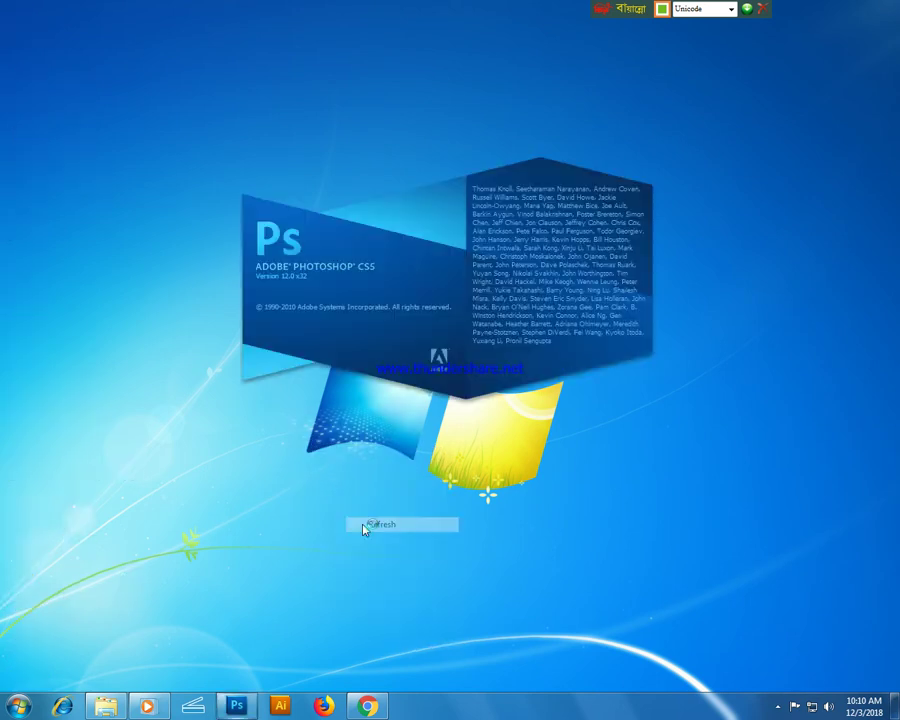
right_click(292, 481)
right_click(316, 522)
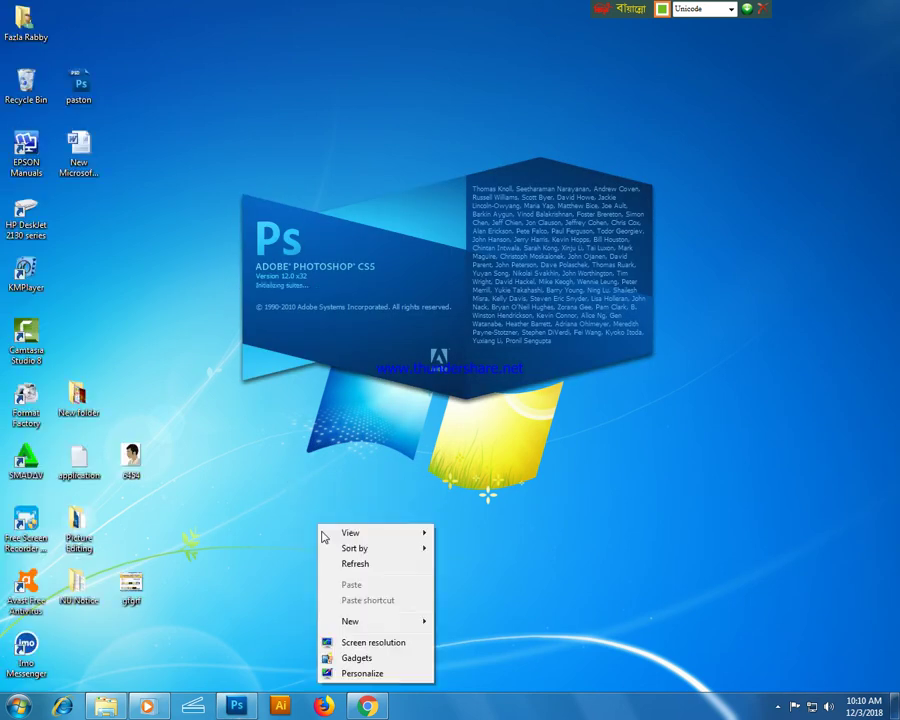
click(337, 565)
right_click(337, 565)
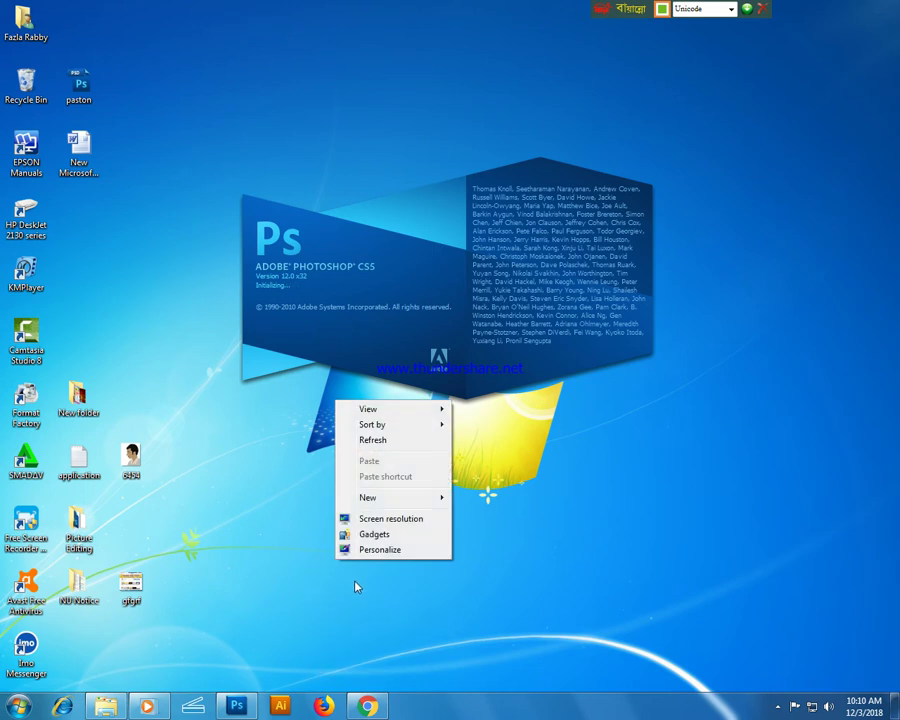
click(386, 446)
right_click(386, 447)
click(400, 483)
right_click(396, 484)
click(412, 520)
right_click(387, 511)
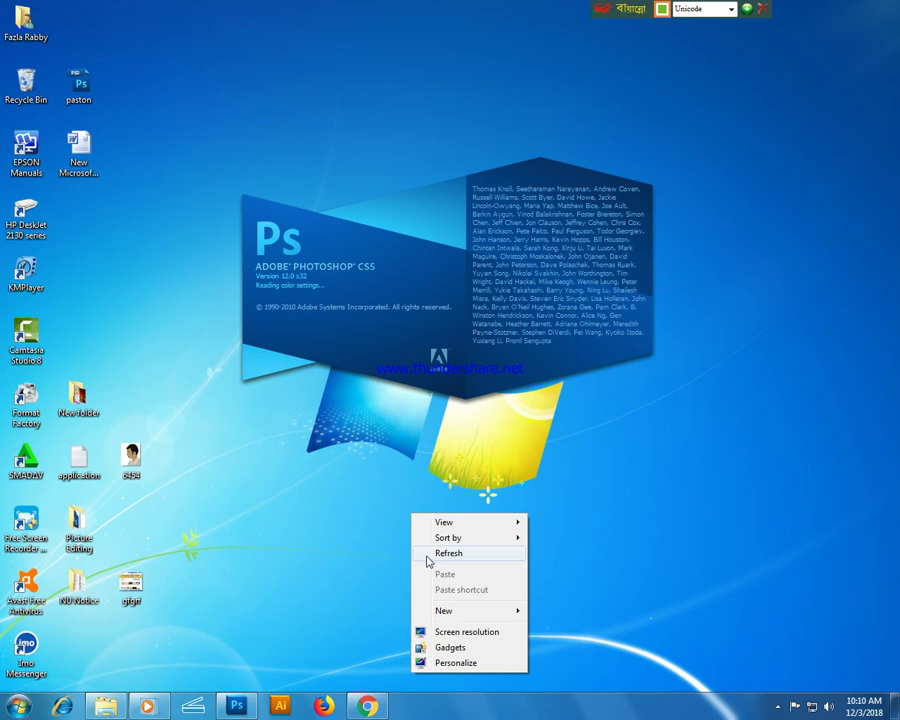
click(428, 560)
right_click(311, 493)
click(356, 532)
right_click(397, 471)
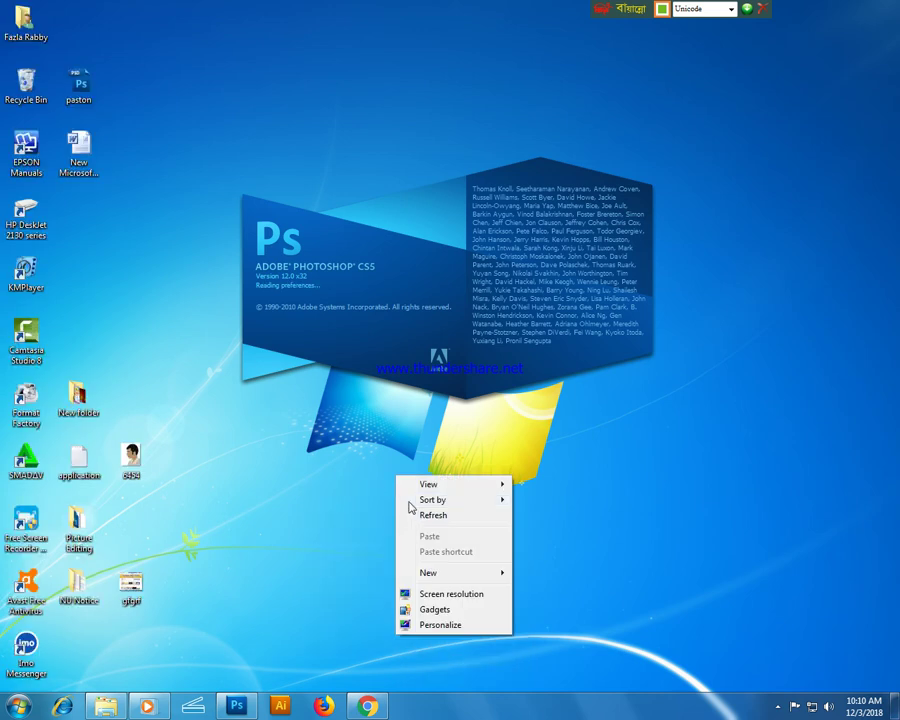
click(416, 514)
right_click(414, 493)
click(430, 534)
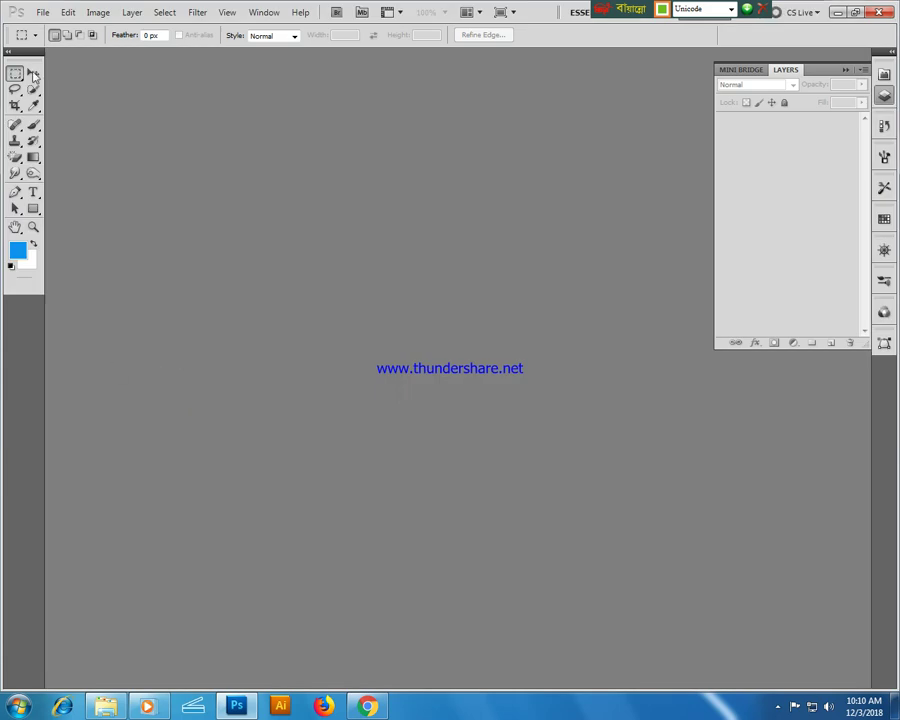
- Set the keyboard input to English, leave Photoshop, and open the Adob 7 folder inside Picture on drive E
click(33, 74)
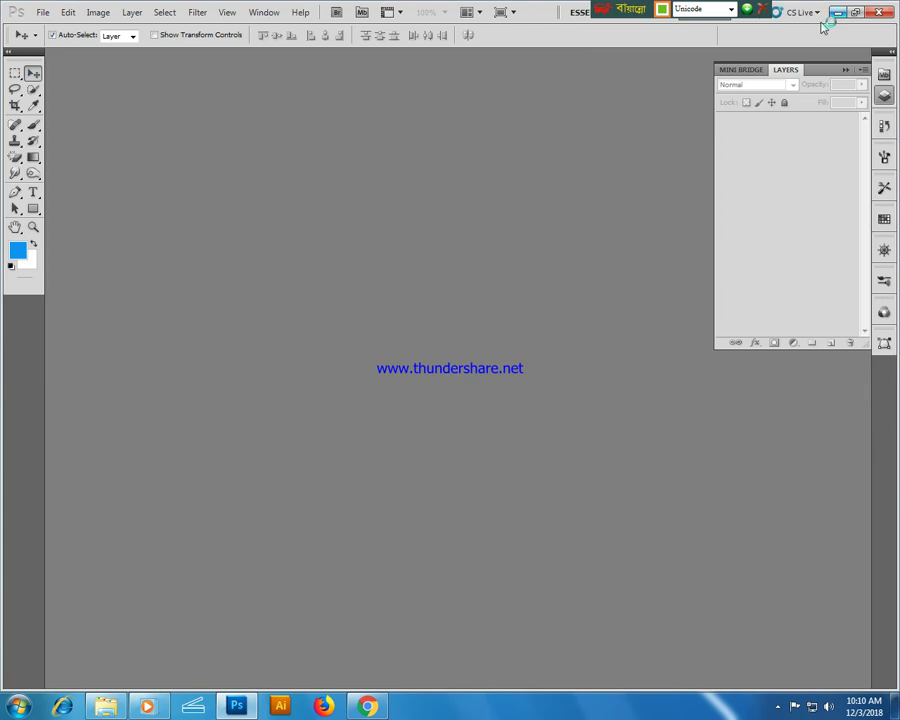
key(F12)
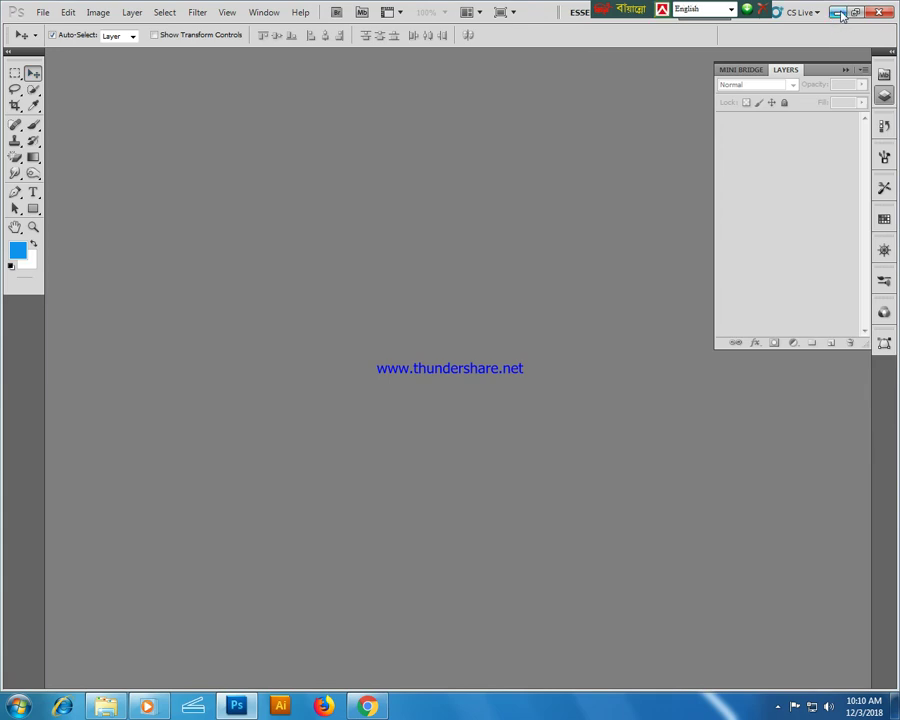
click(838, 12)
click(18, 706)
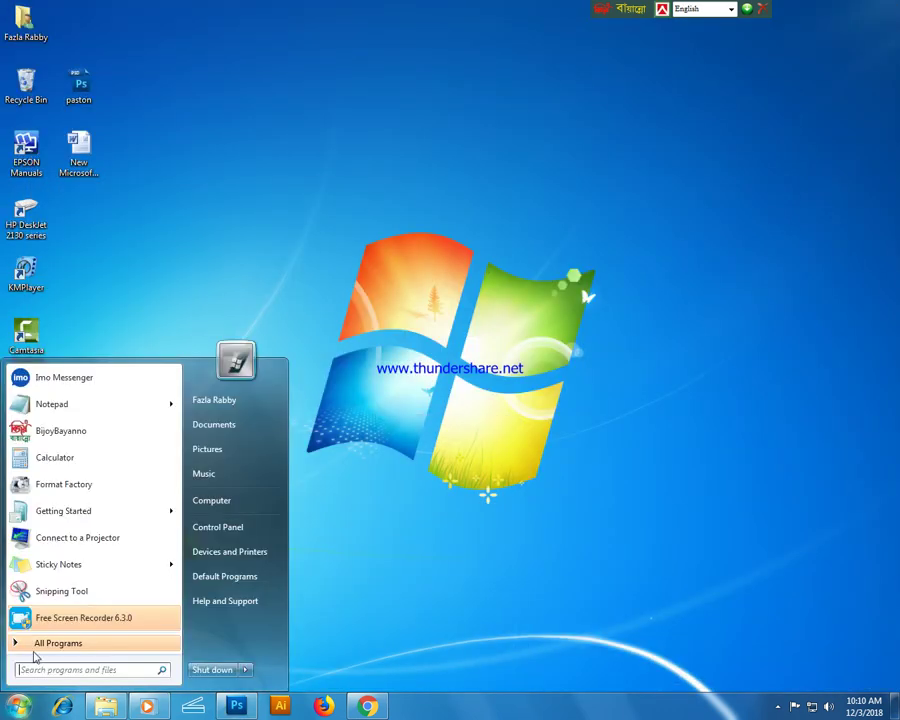
click(215, 502)
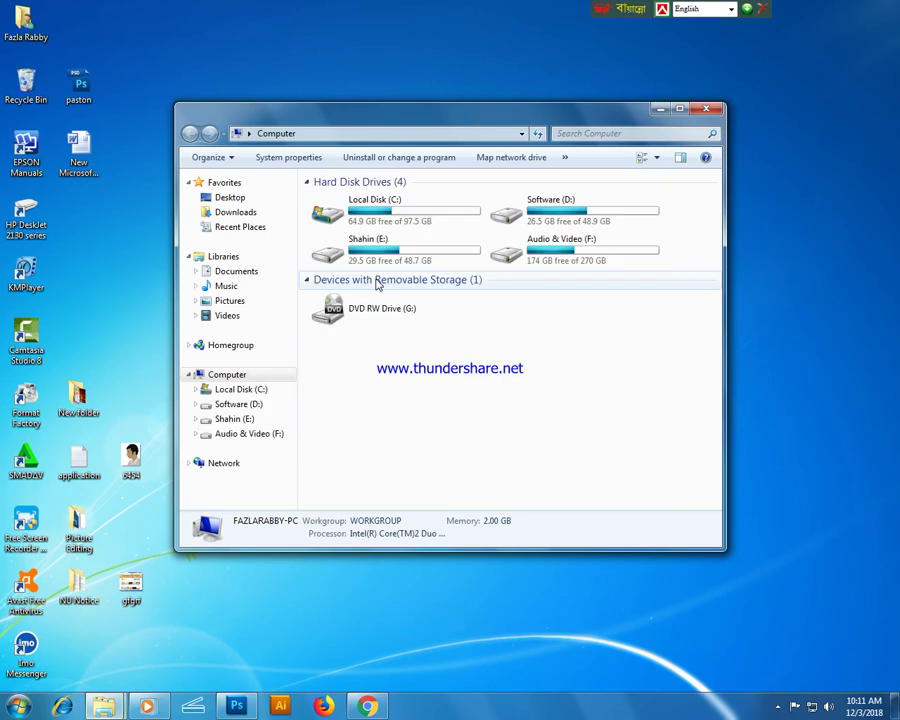
double_click(375, 245)
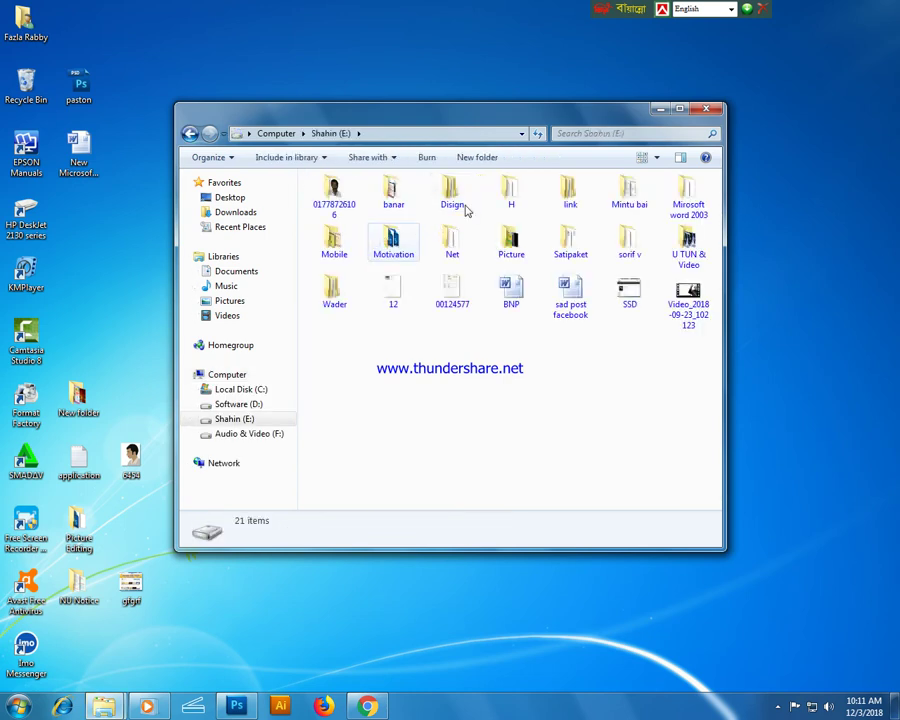
double_click(498, 243)
double_click(342, 203)
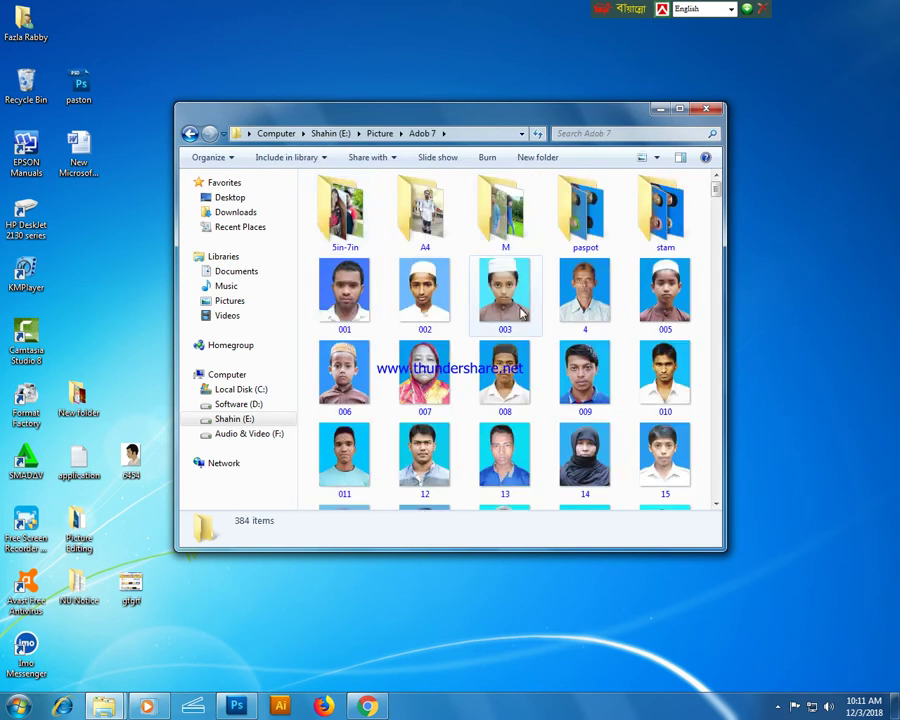
- Find photo 371 in the Adob 7 folder and open it in Photoshop
scroll(507, 330, down, 15)
scroll(507, 330, down, 15)
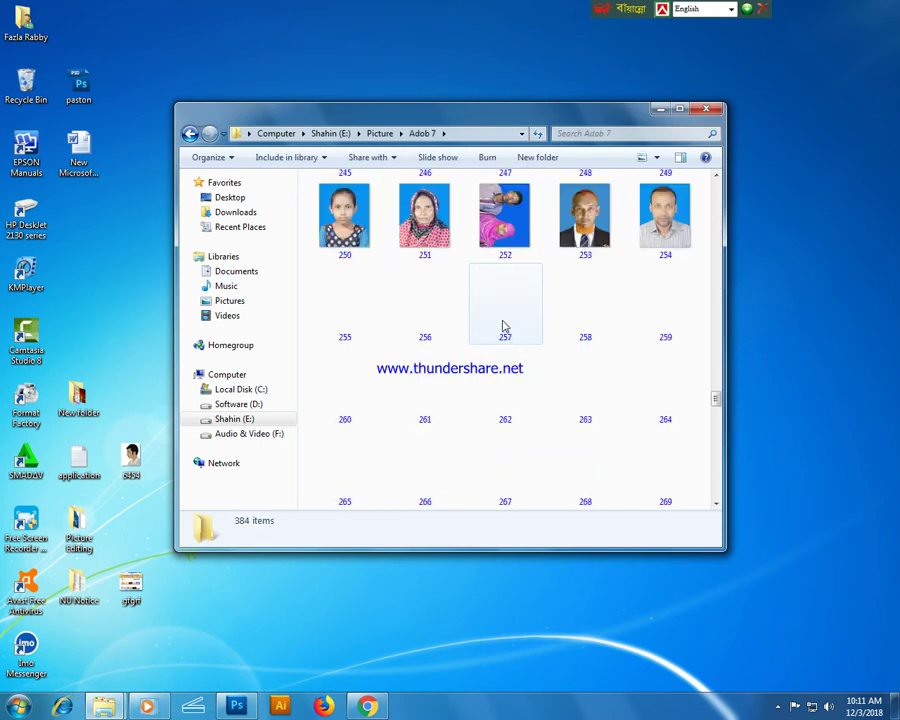
drag(345, 382, 200, 268)
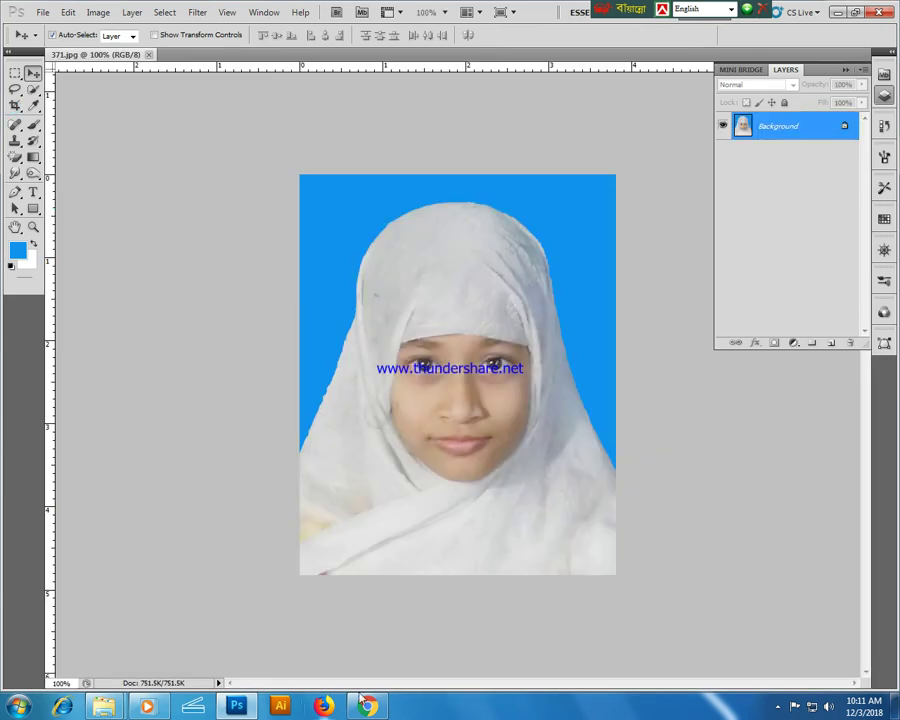
- Recheck the photo size required by the application form, and crop the portrait in Photoshop to 300 px by 300 px around the face
click(368, 706)
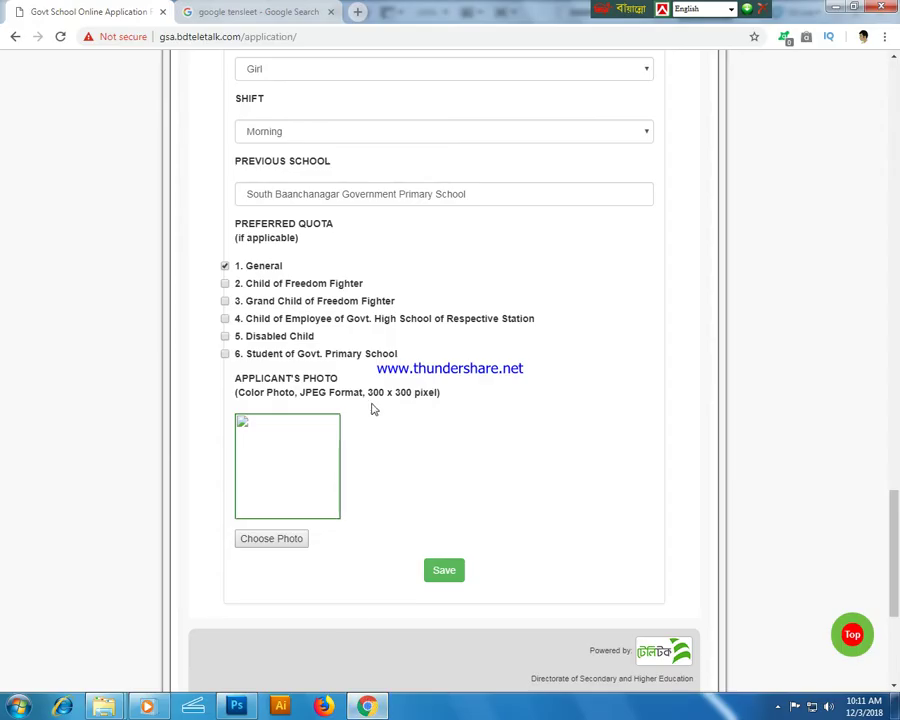
click(370, 707)
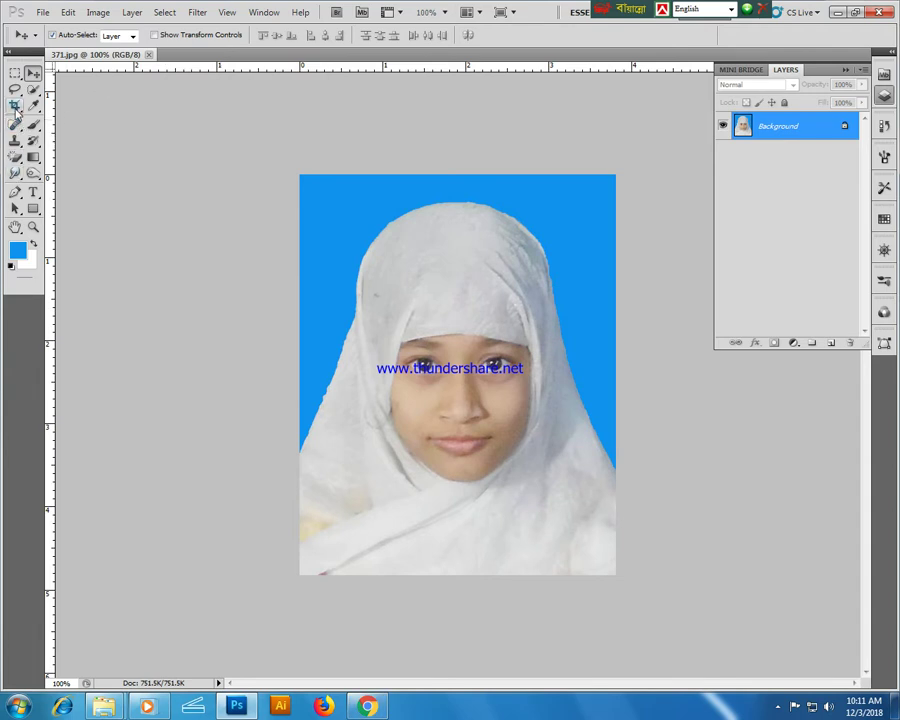
click(15, 105)
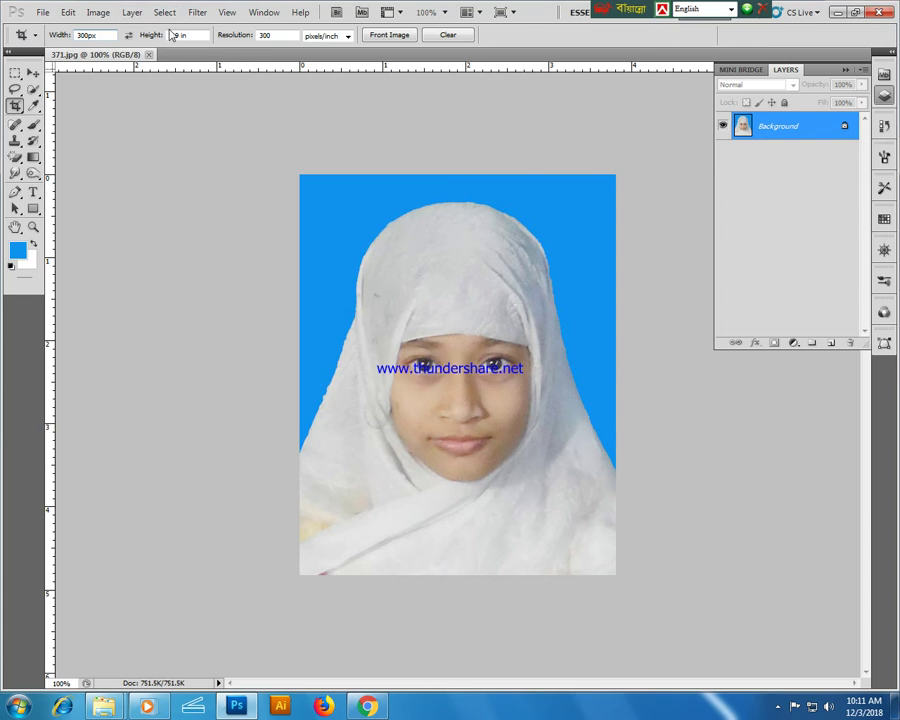
key(Tab)
drag(299, 176, 643, 578)
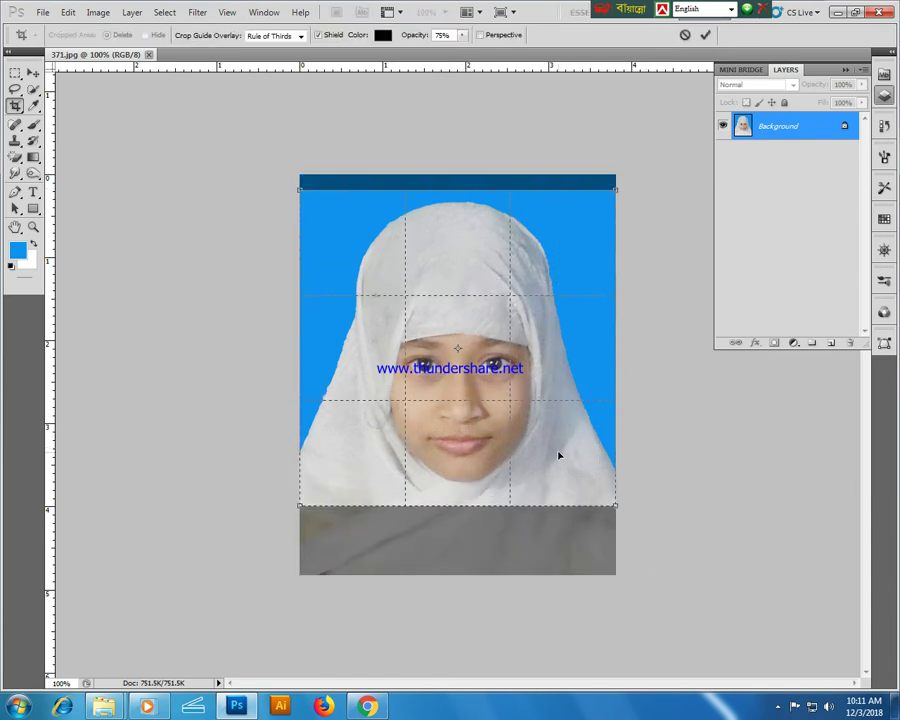
key(Return)
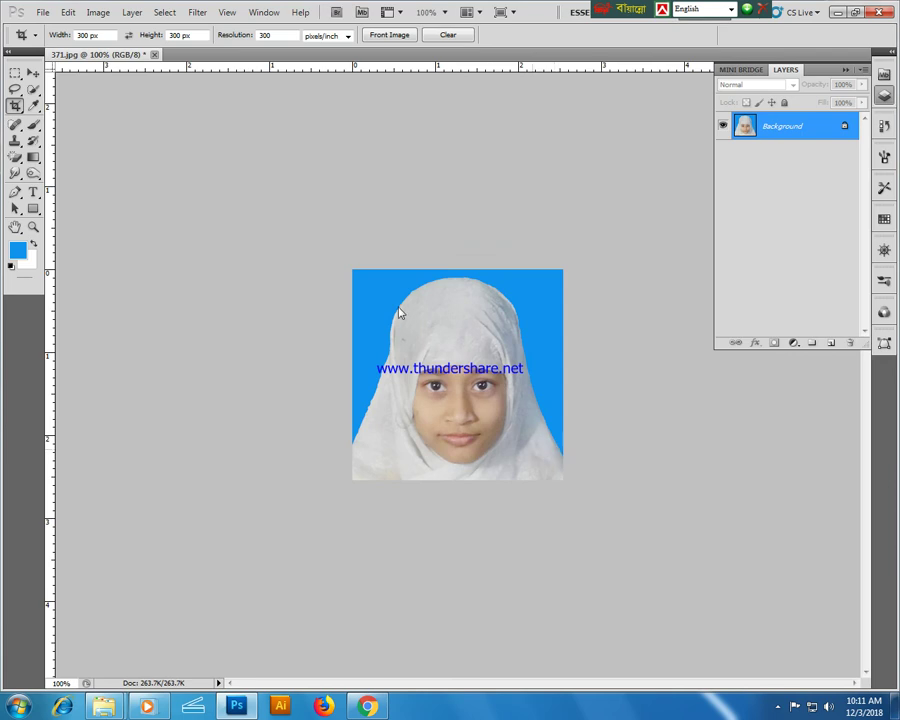
- Save the cropped portrait to the Desktop as the JPEG file 371.jpg and close the image
key(ctrl+shift+s)
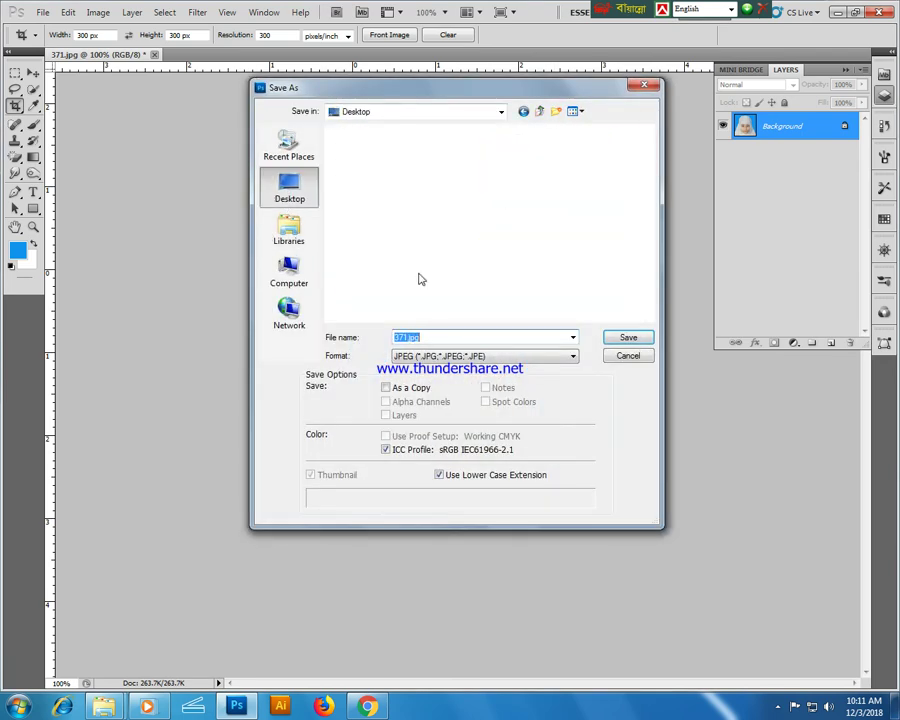
click(624, 341)
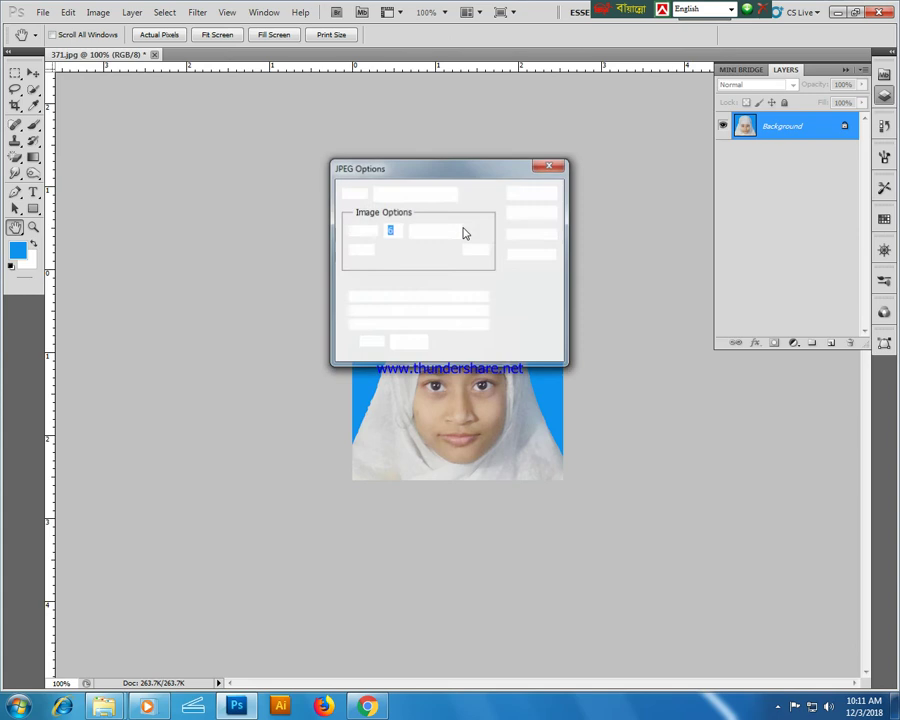
click(514, 196)
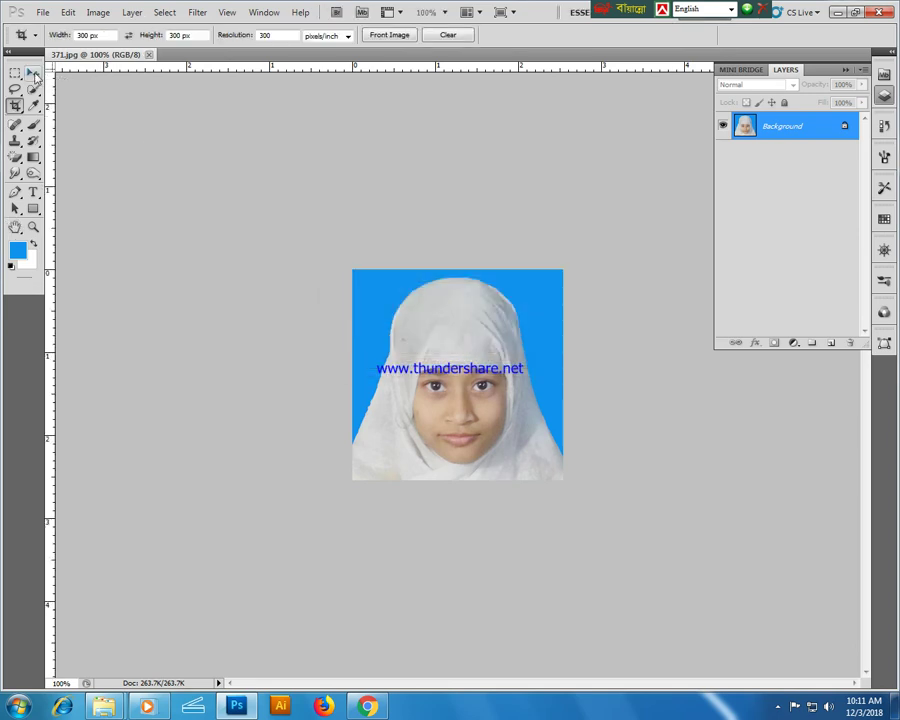
click(33, 73)
click(148, 54)
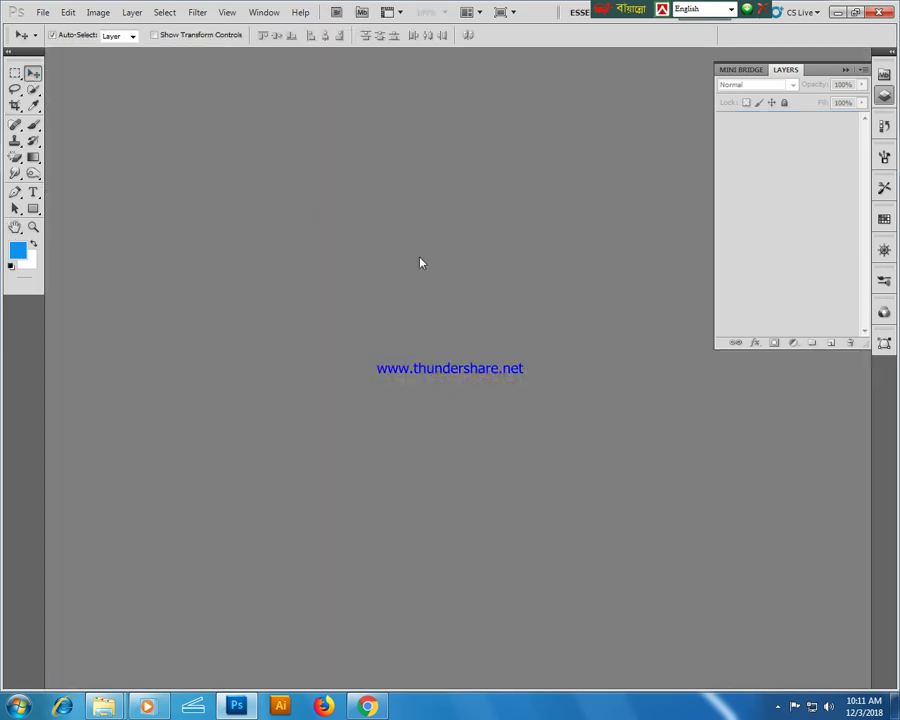
- Return to the application form in the browser, attach 371 from the Desktop as the applicant's photo, and save the application
click(843, 13)
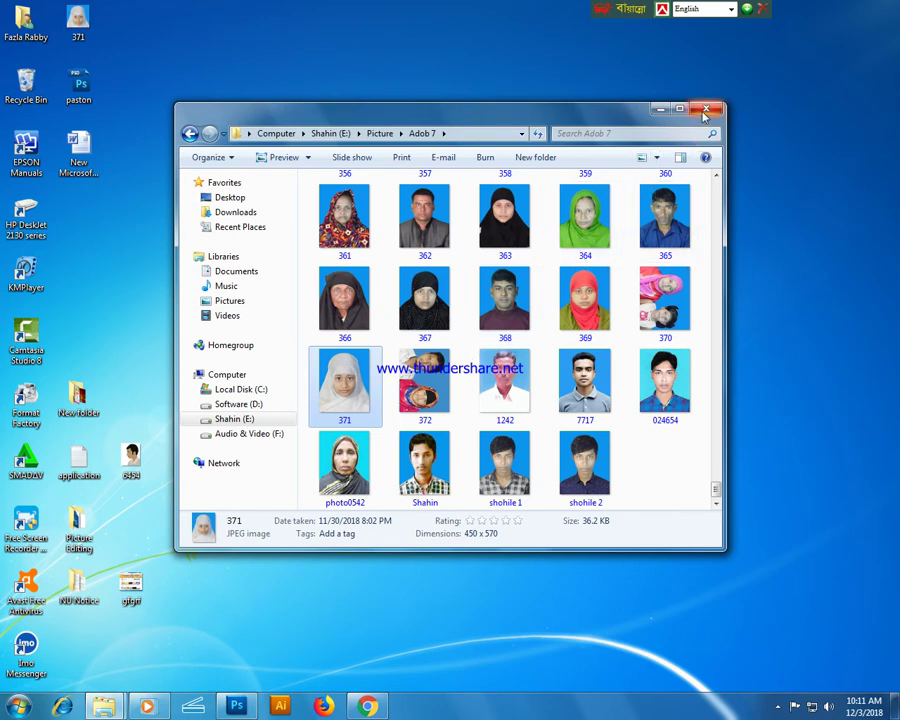
key(super+d)
click(367, 706)
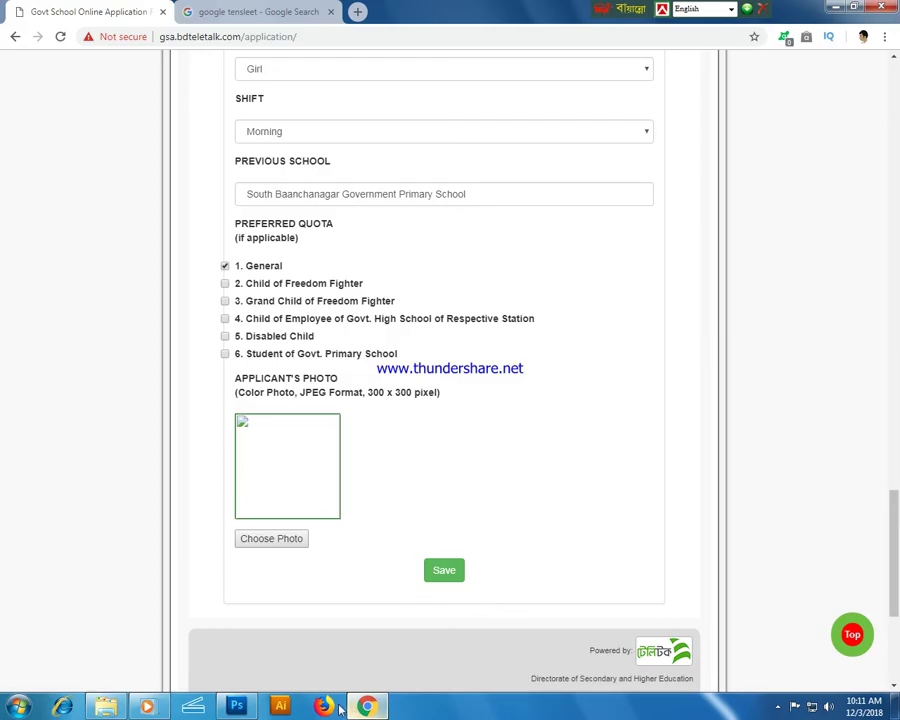
click(290, 459)
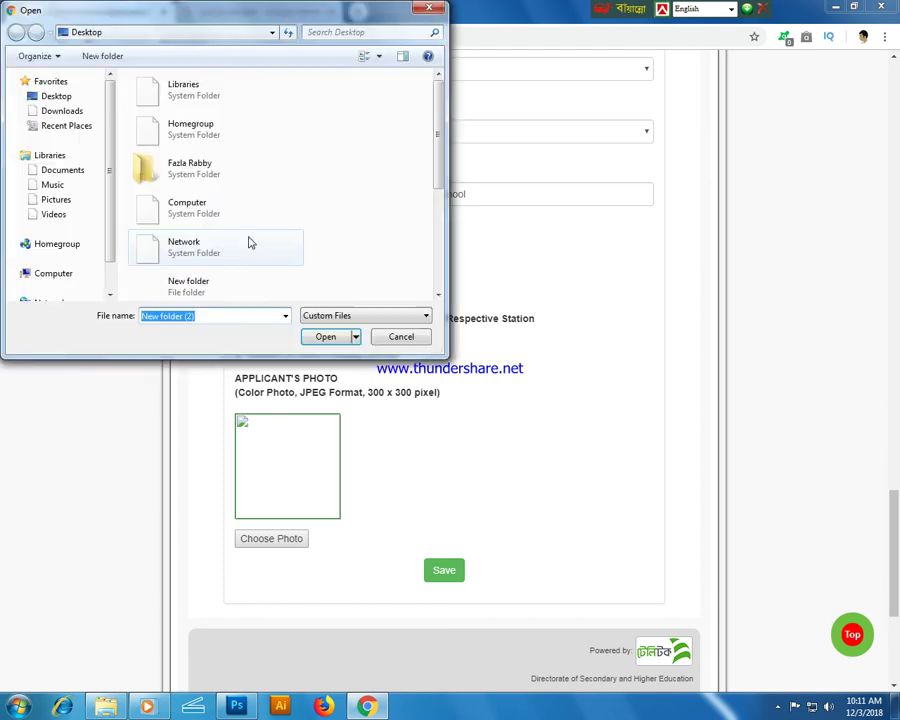
scroll(423, 180, down, 3)
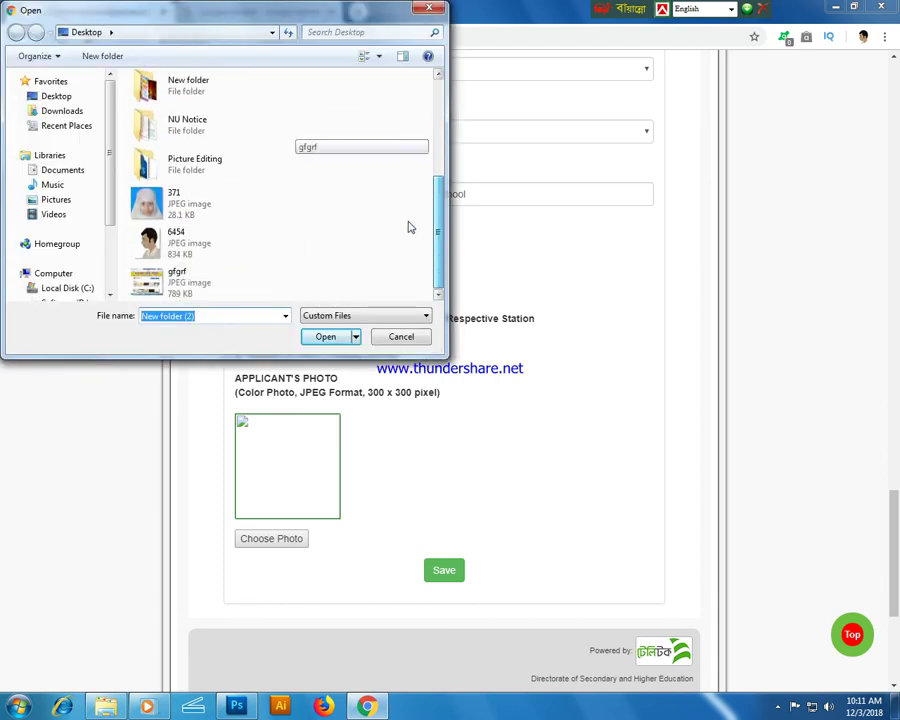
click(211, 208)
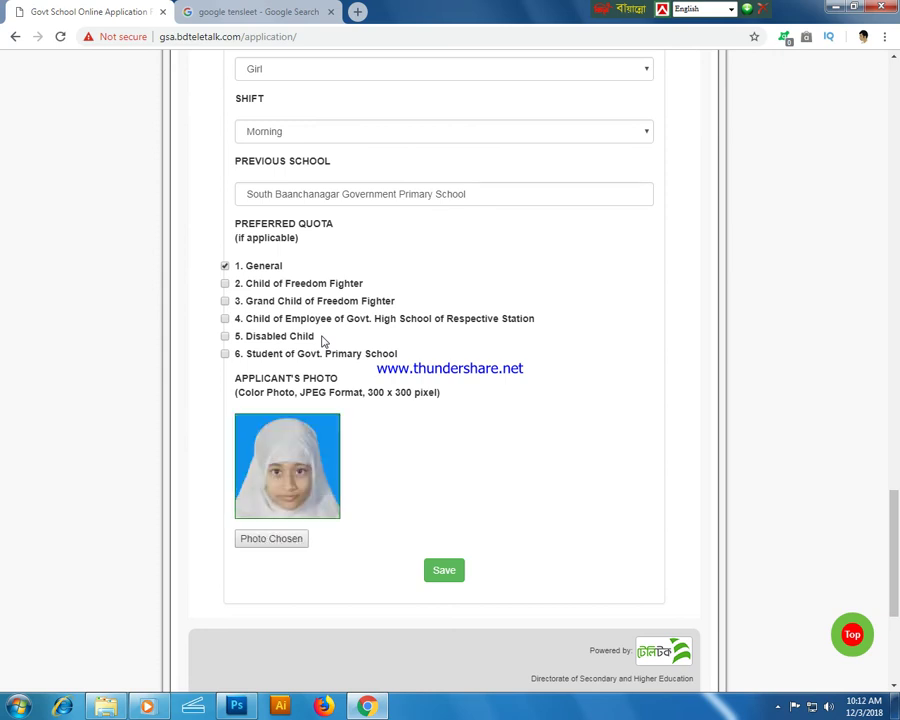
click(446, 572)
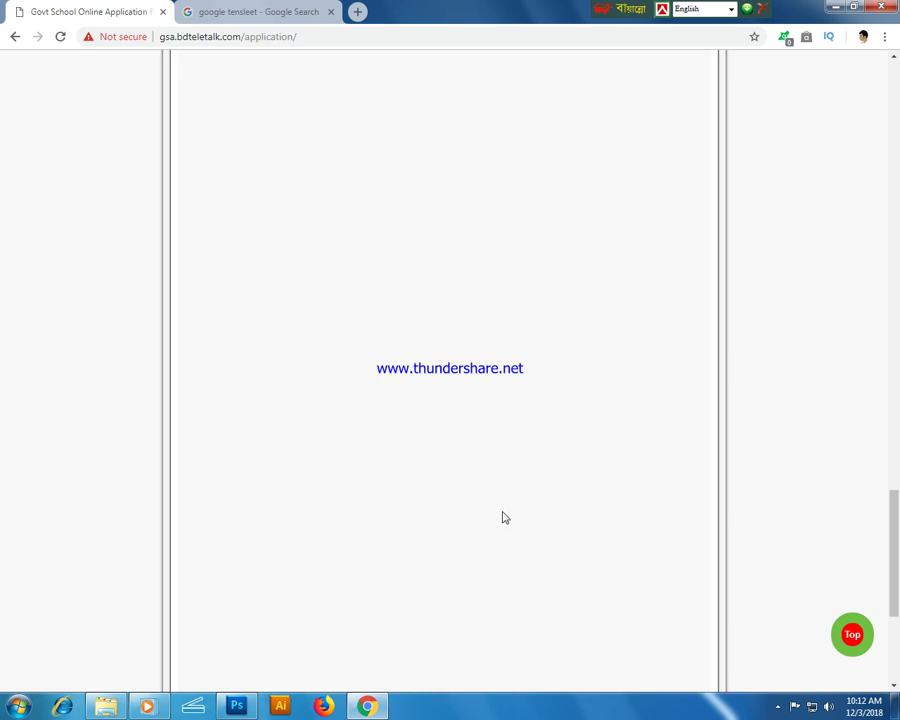
- Review the applicant's details, general instructions and method of payment on the submitted applicant's copy
scroll(505, 517, up, 3)
scroll(504, 517, up, 8)
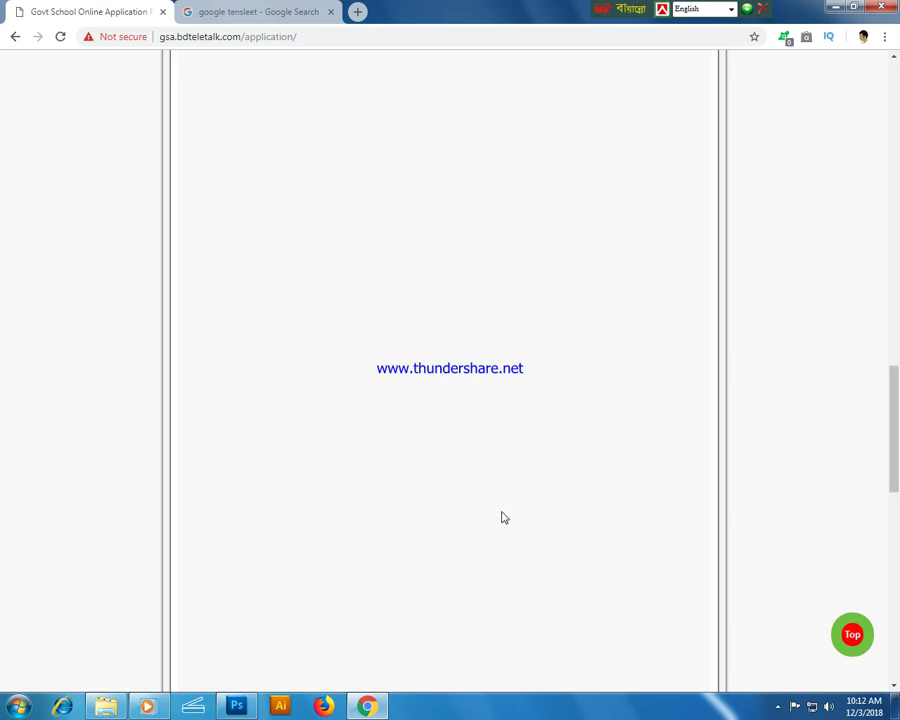
scroll(502, 519, up, 5)
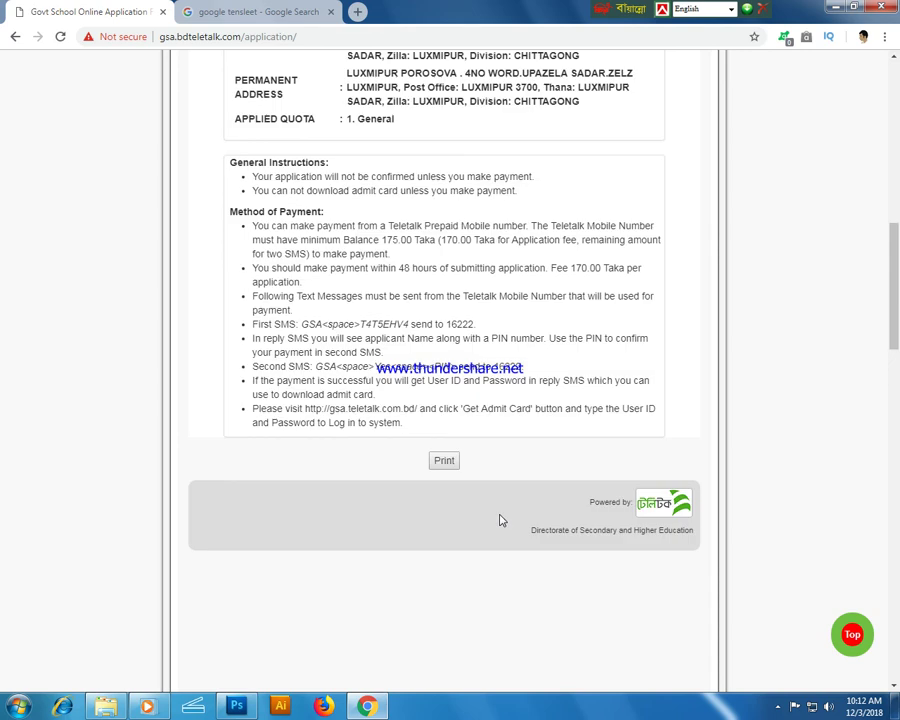
scroll(502, 521, up, 3)
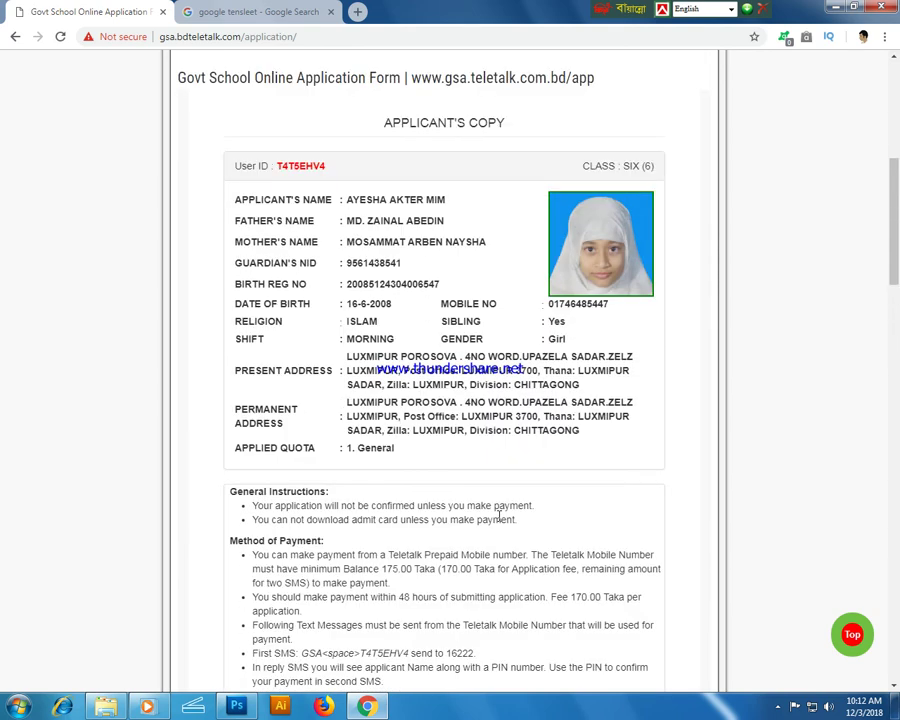
scroll(499, 516, down, 3)
drag(381, 428, 548, 566)
click(590, 537)
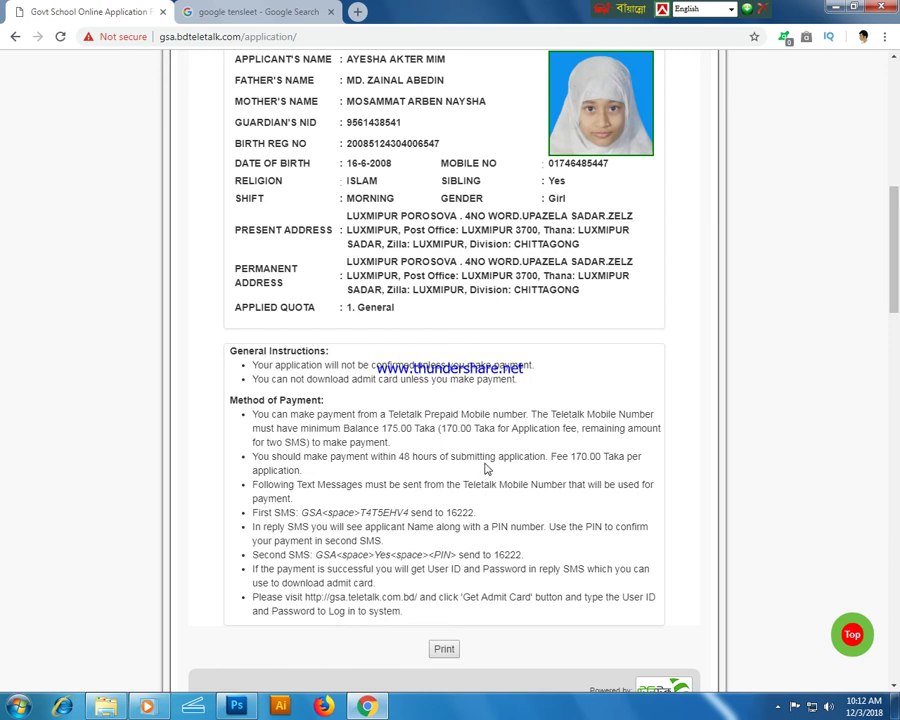
- Reduce the page zoom until the whole applicant's copy and its payment instructions fit on screen
key(ctrl+minus)
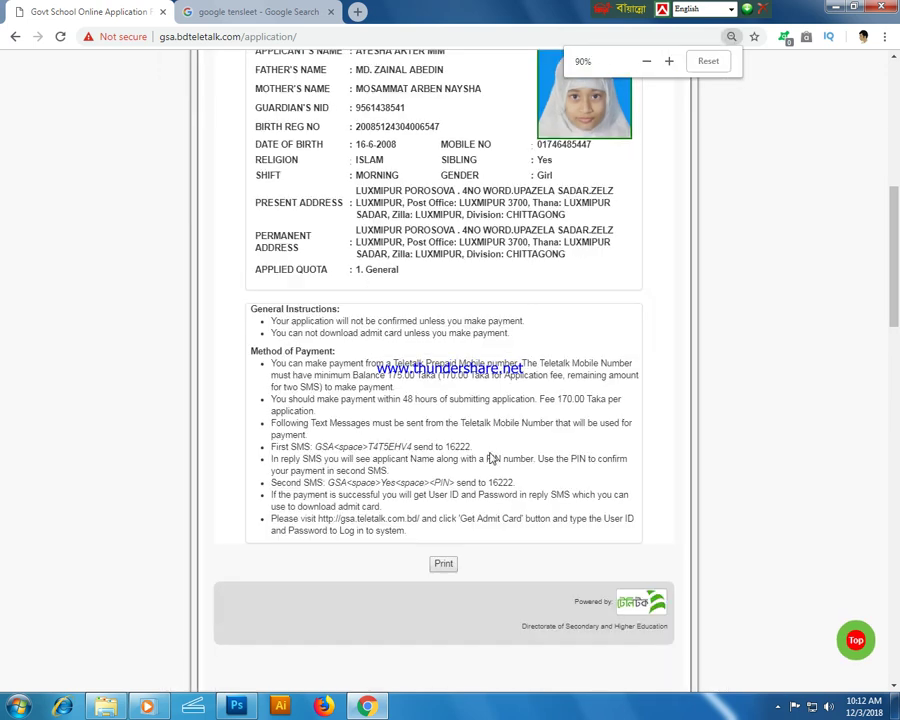
key(ctrl+minus)
key(ctrl+minus)
scroll(706, 428, up, 1)
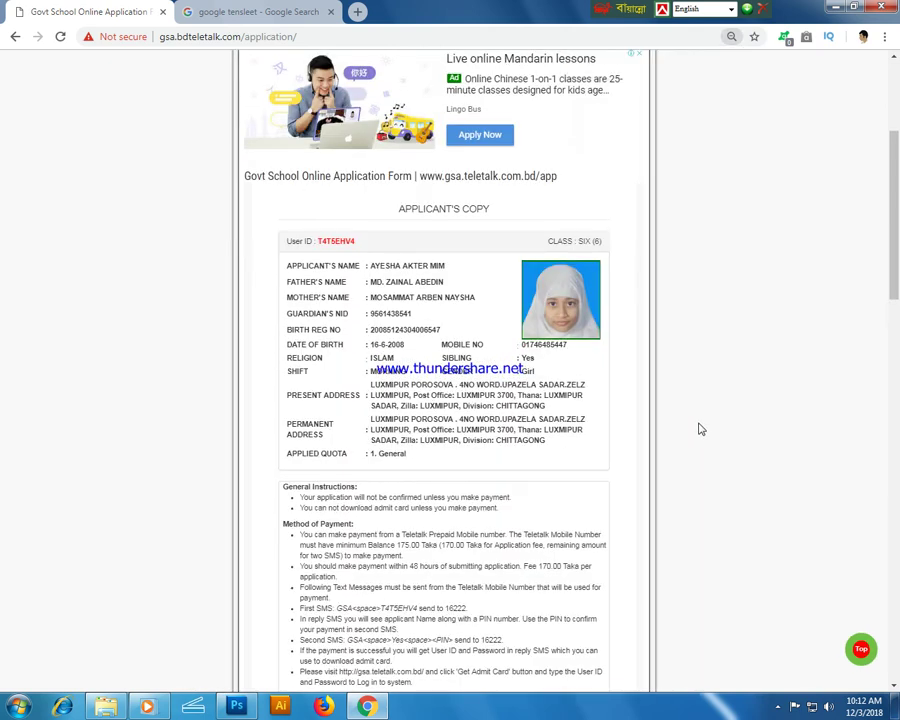
scroll(701, 429, down, 1)
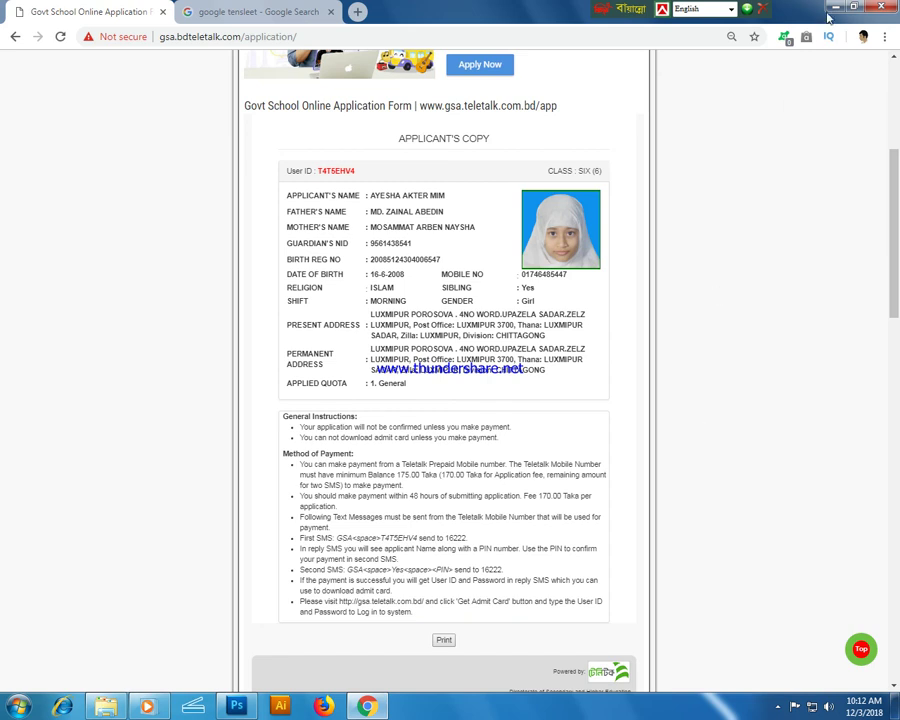
- Switch from the browser to Photoshop and start a new document
key(super+d)
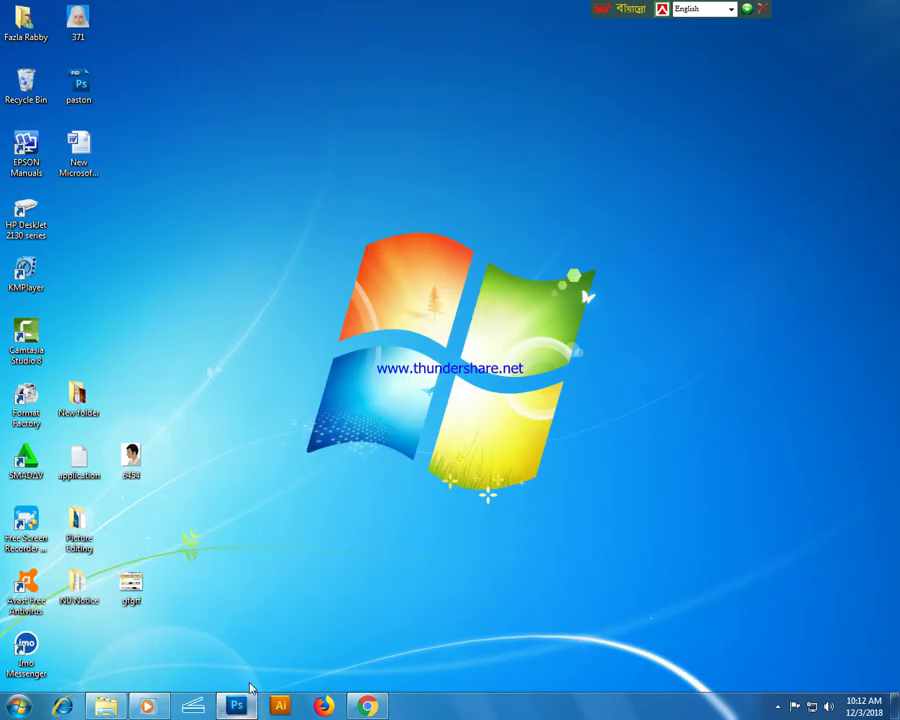
click(238, 704)
key(ctrl+n)
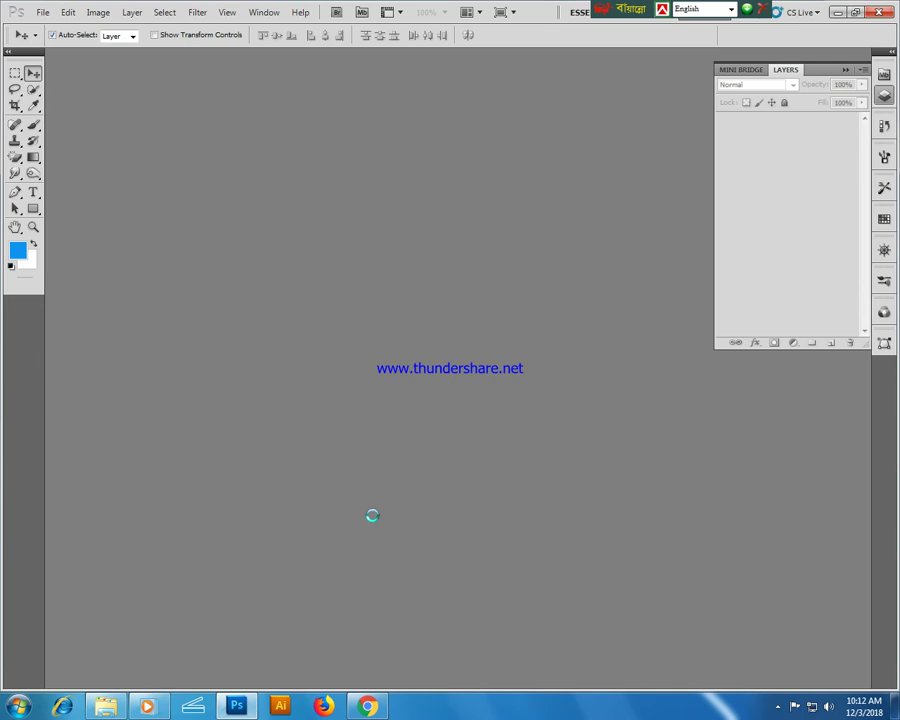